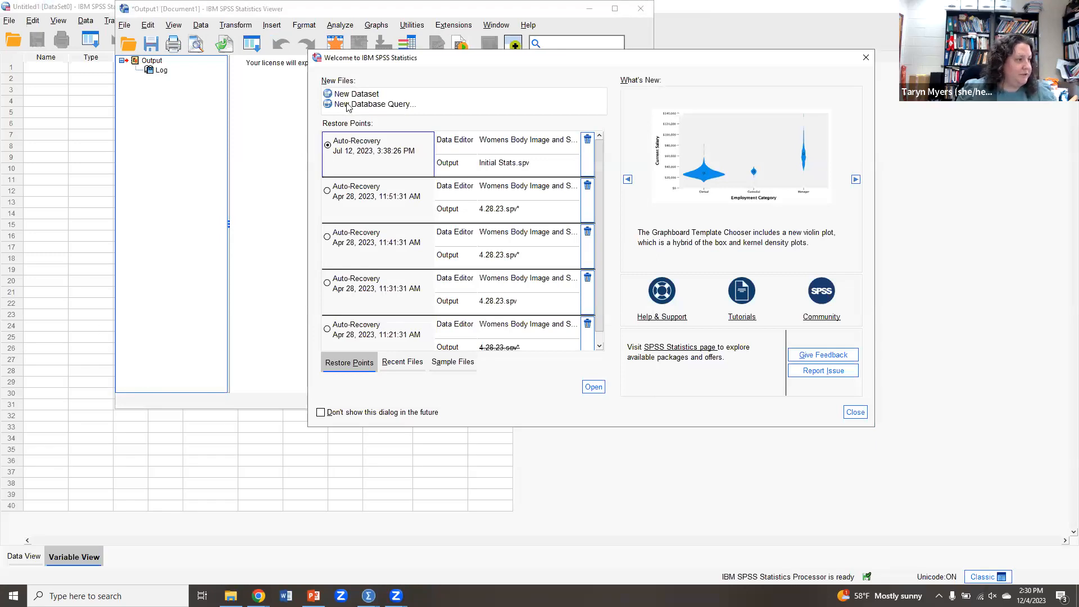
# Start a new blank dataset and minimize the output viewer window.
pyautogui.click(359, 97)
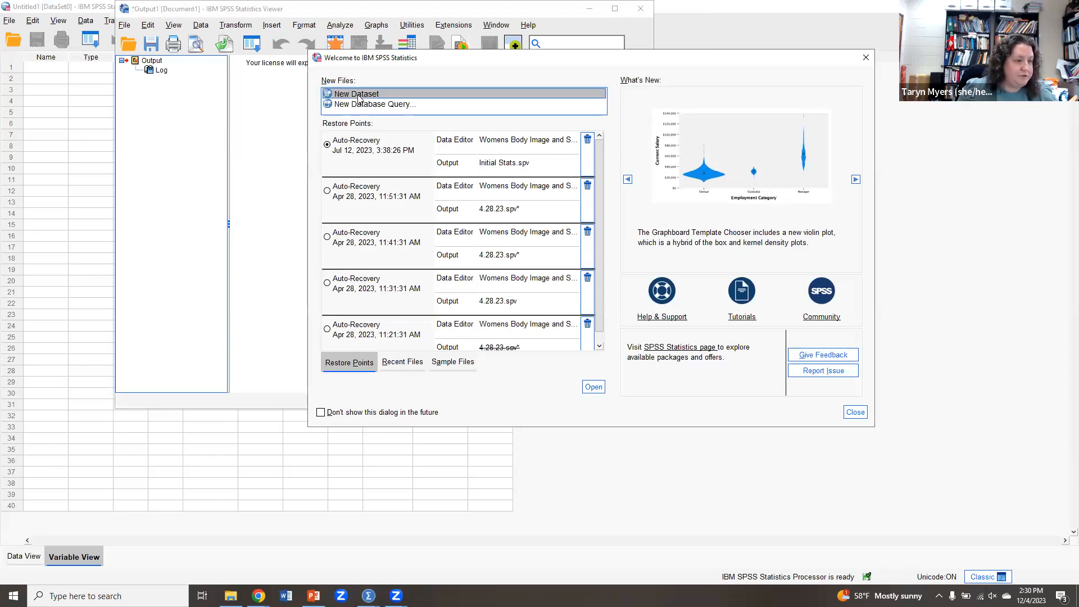
pyautogui.click(592, 387)
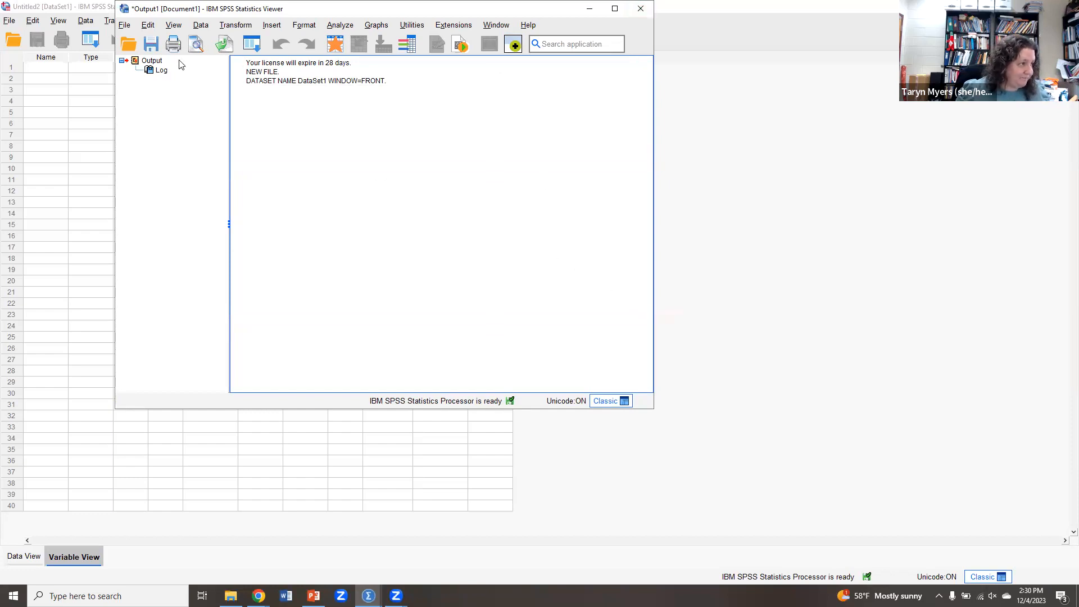
pyautogui.moveTo(582, 10); pyautogui.dragTo(549, 105)
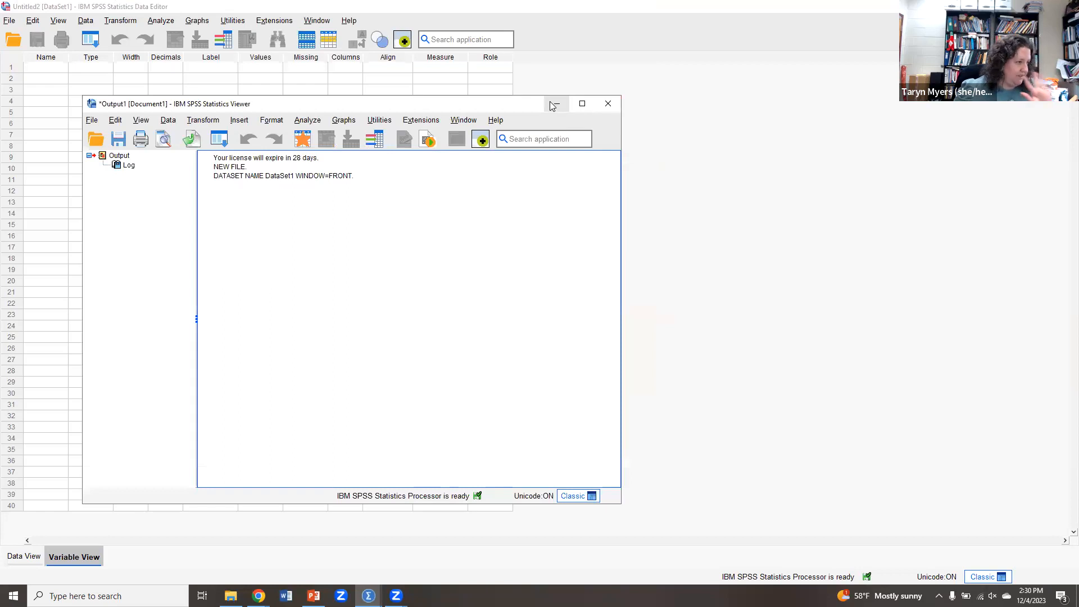
pyautogui.click(552, 105)
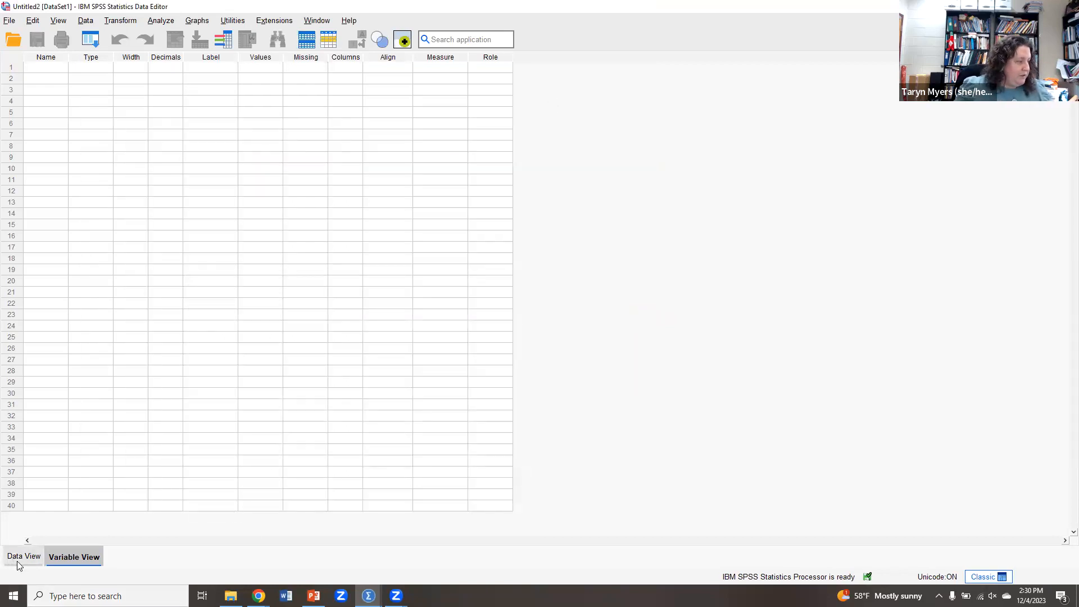
# Define two variables named Age and Gender in the variable list.
pyautogui.click(35, 66)
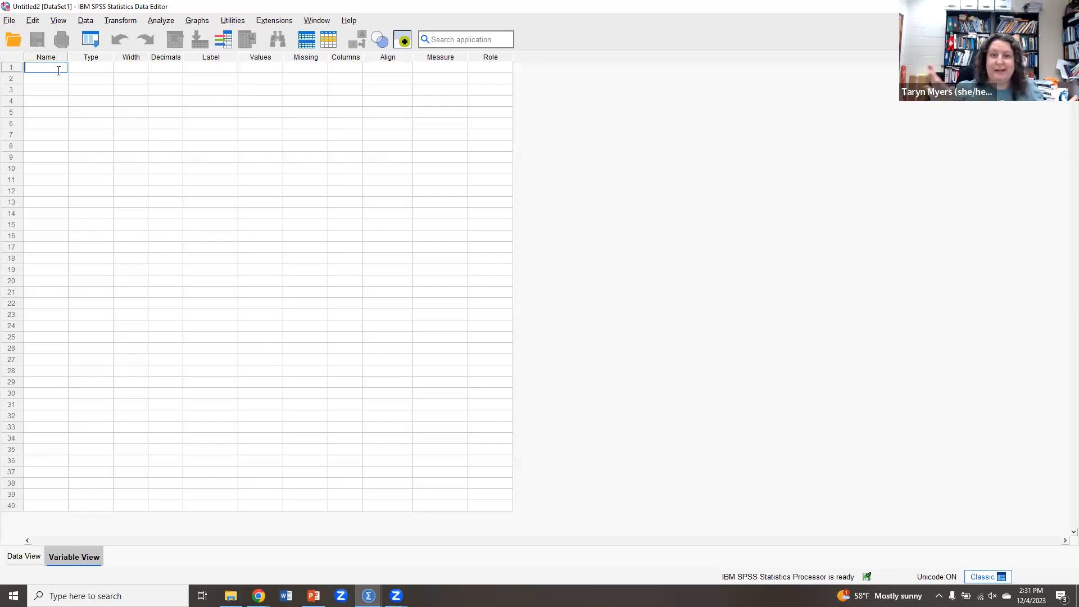
pyautogui.write('Age')
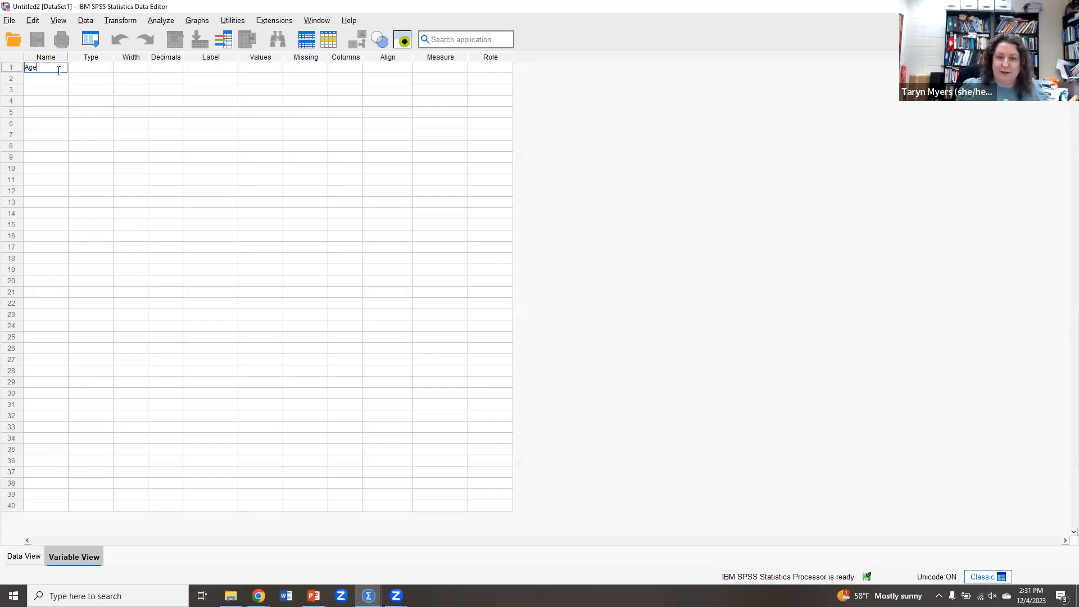
pyautogui.press('Return')
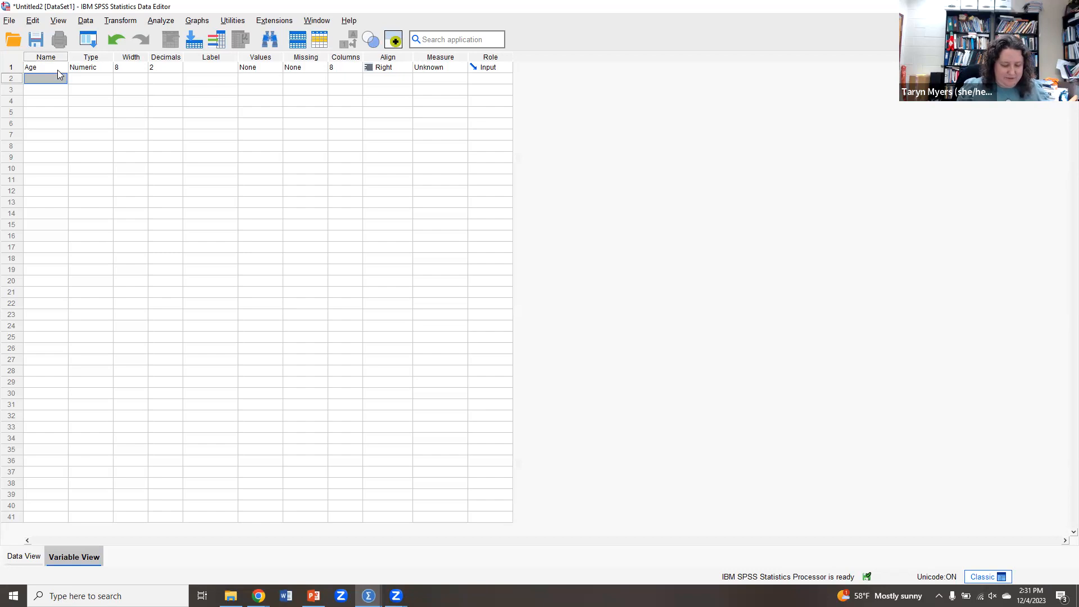
pyautogui.write('nder')
pyautogui.press('Return')
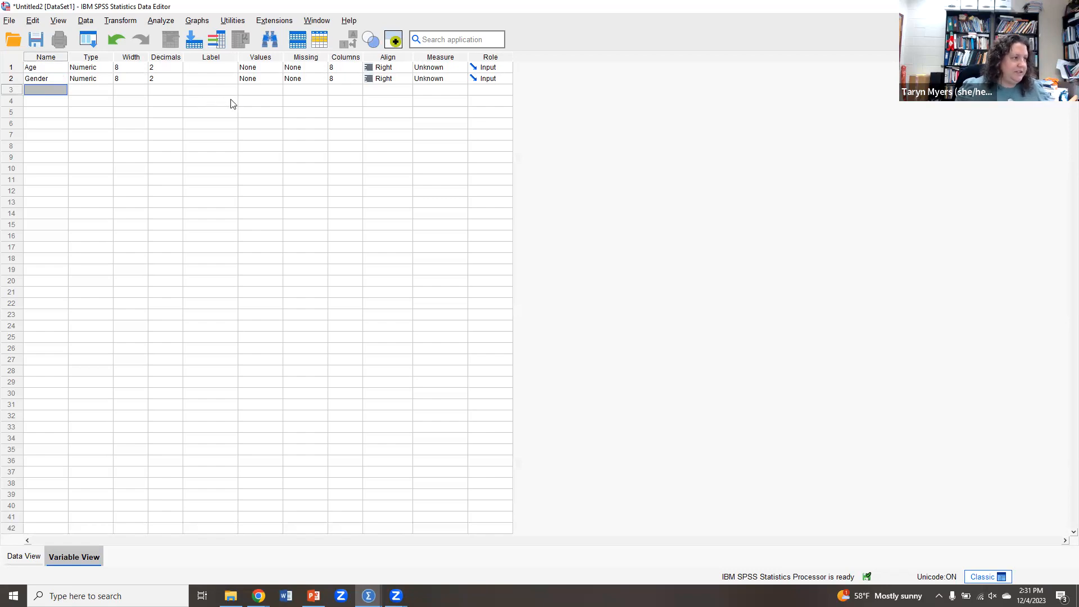
# Open the value labels for Gender, dismiss the scan pop-up, and label value 1 as Female.
pyautogui.click(265, 80)
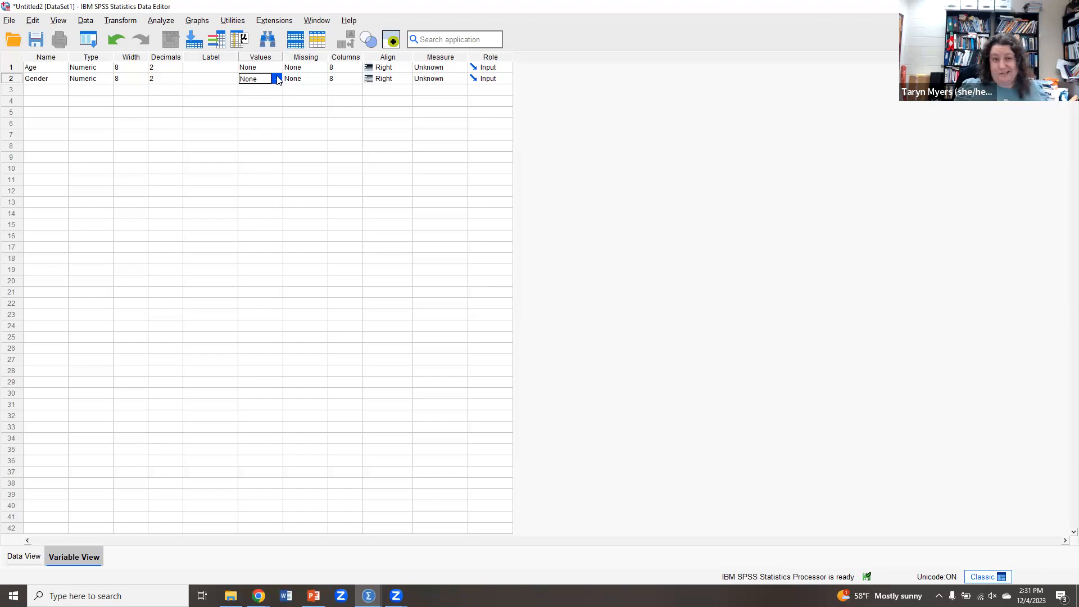
pyautogui.click(278, 79)
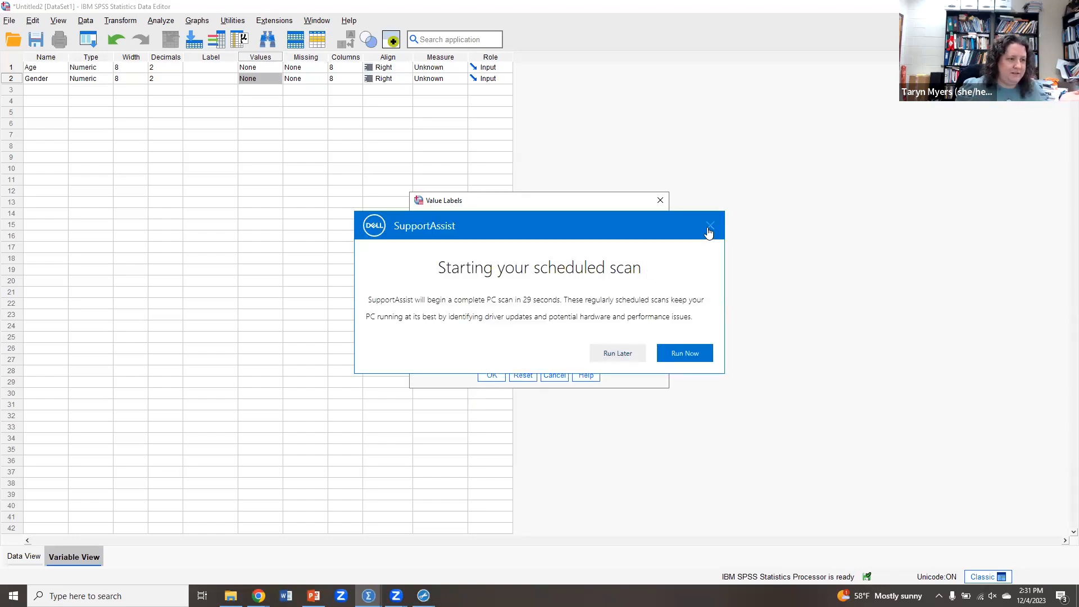
pyautogui.click(709, 227)
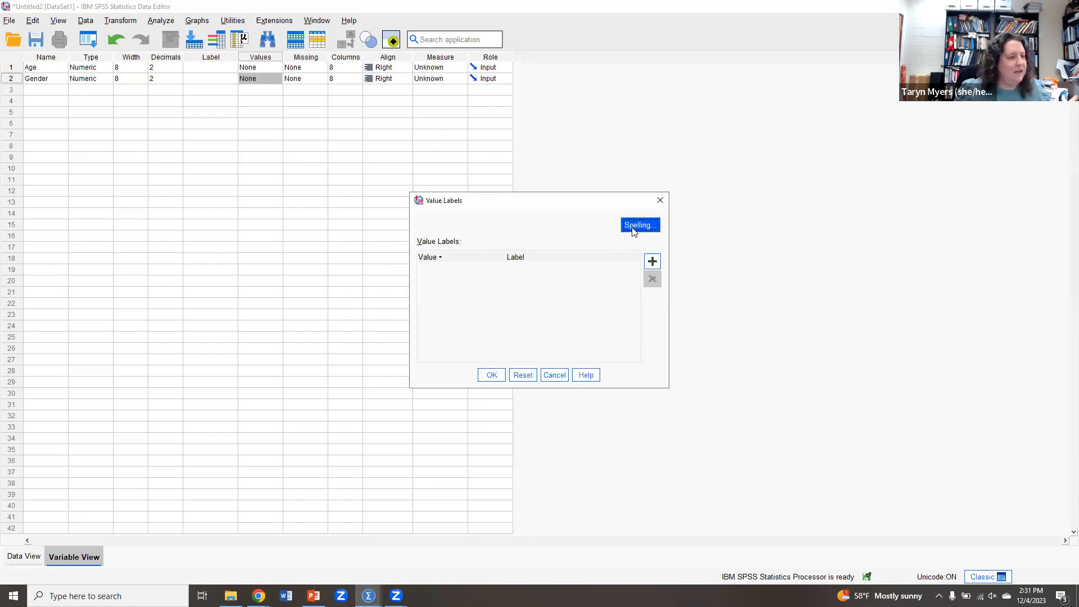
pyautogui.click(652, 263)
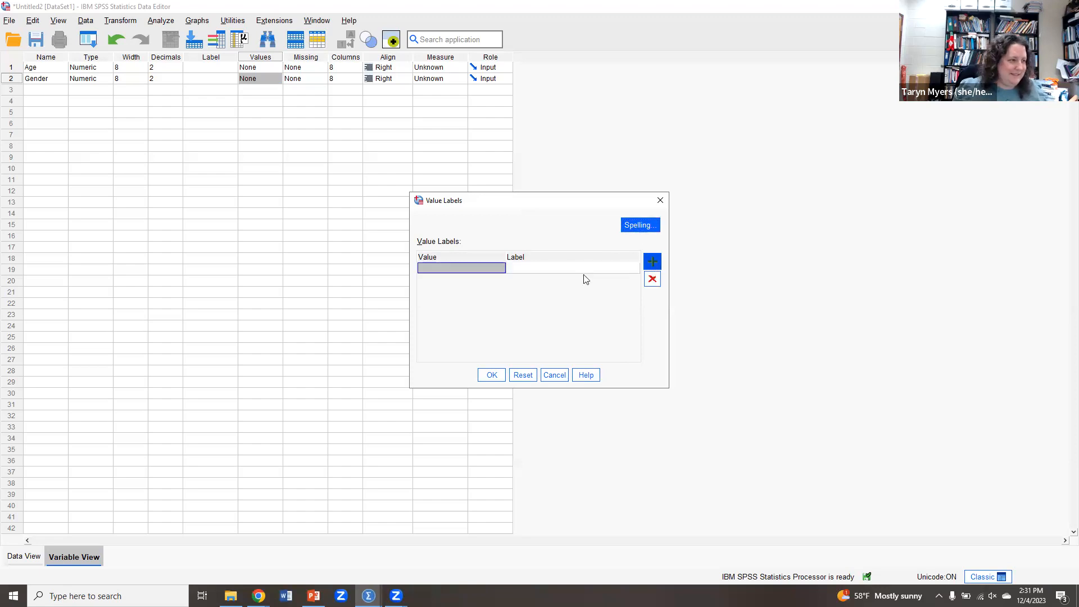
pyautogui.click(454, 268)
pyautogui.write('11')
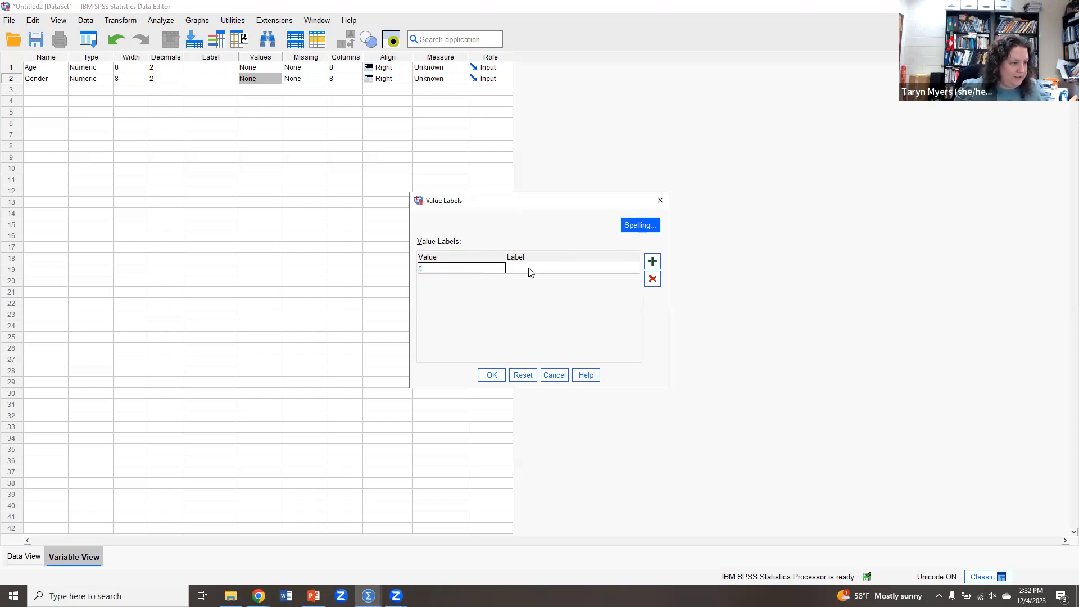
pyautogui.click(528, 268)
pyautogui.write('Female')
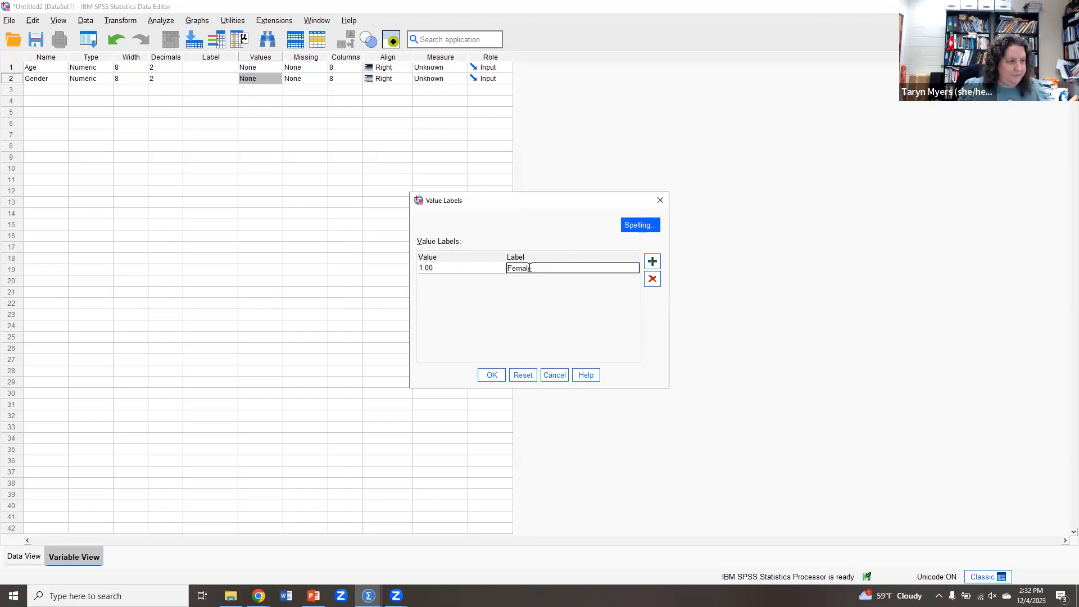
pyautogui.press('Return')
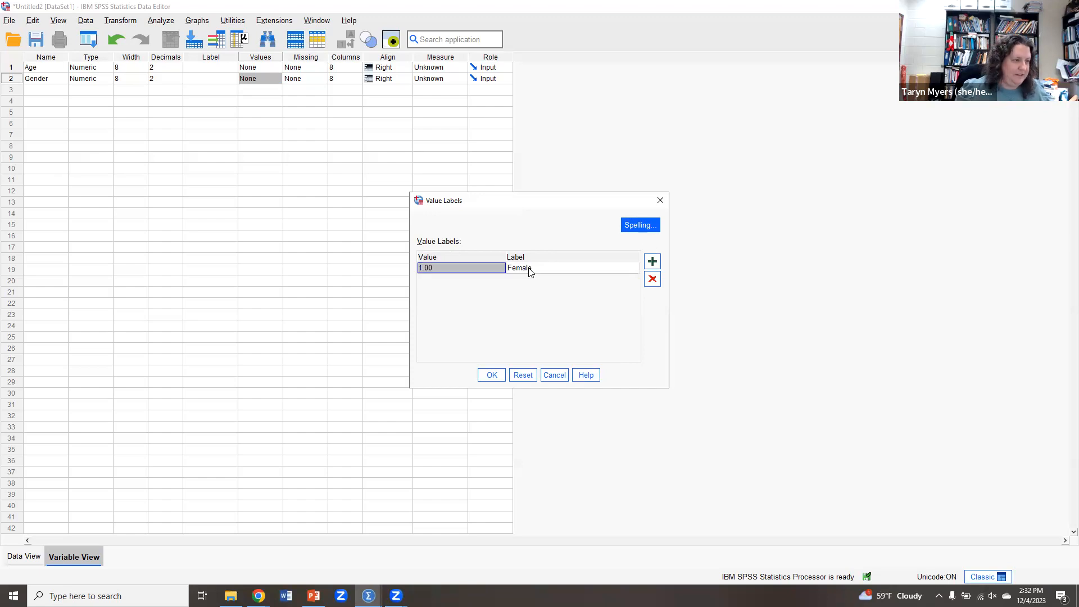
# Add Gender value labels 2 = Male and 3 = Other, confirm, and reopen the labels to check them.
pyautogui.click(652, 263)
pyautogui.write('2')
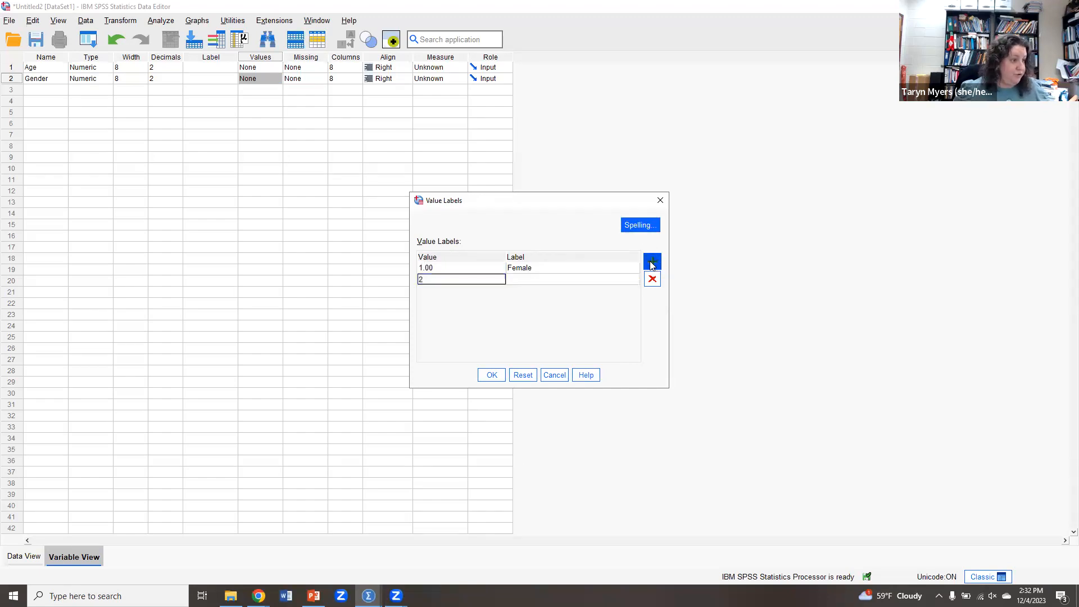
pyautogui.click(591, 279)
pyautogui.write('Male')
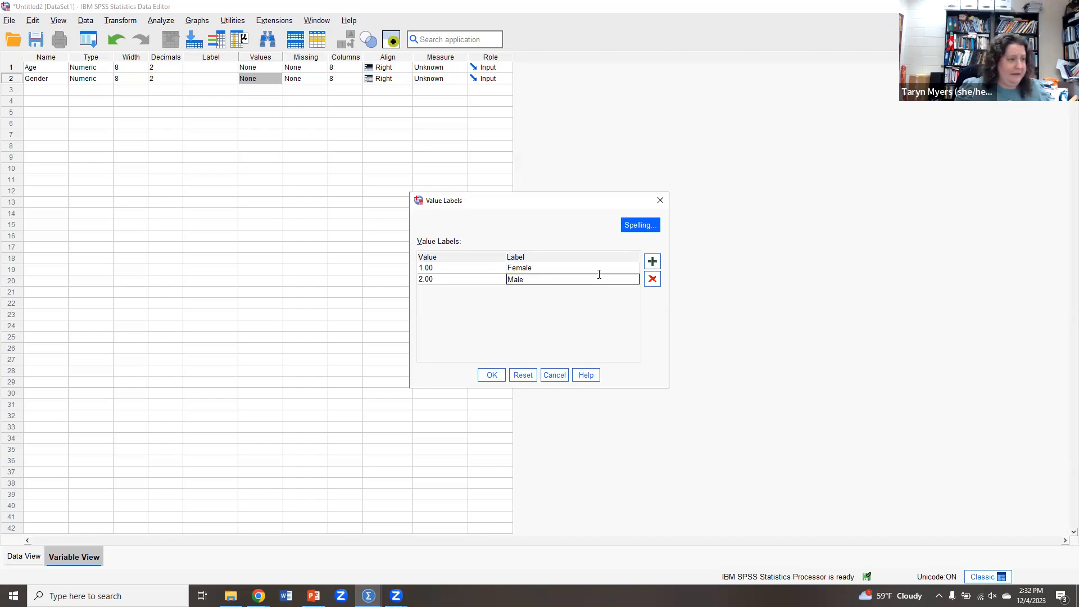
pyautogui.click(652, 262)
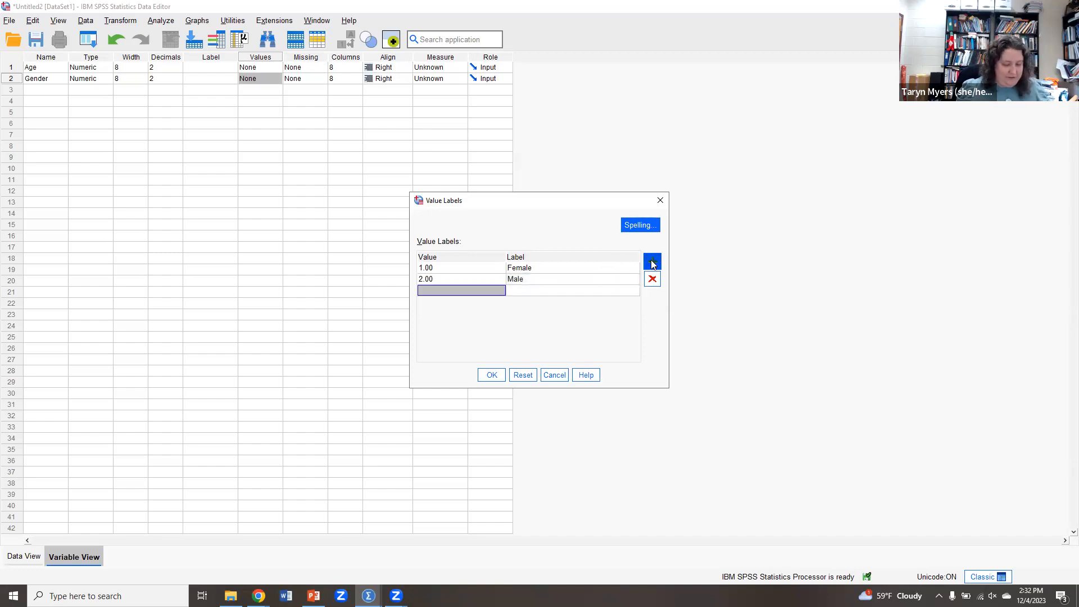
pyautogui.write('3')
pyautogui.click(530, 289)
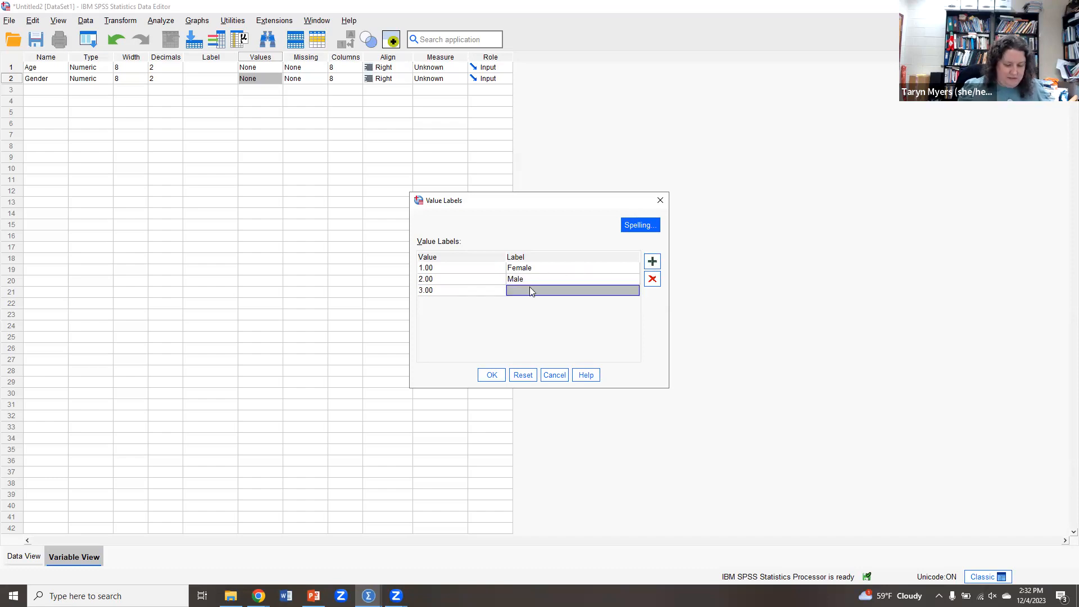
pyautogui.write('Other')
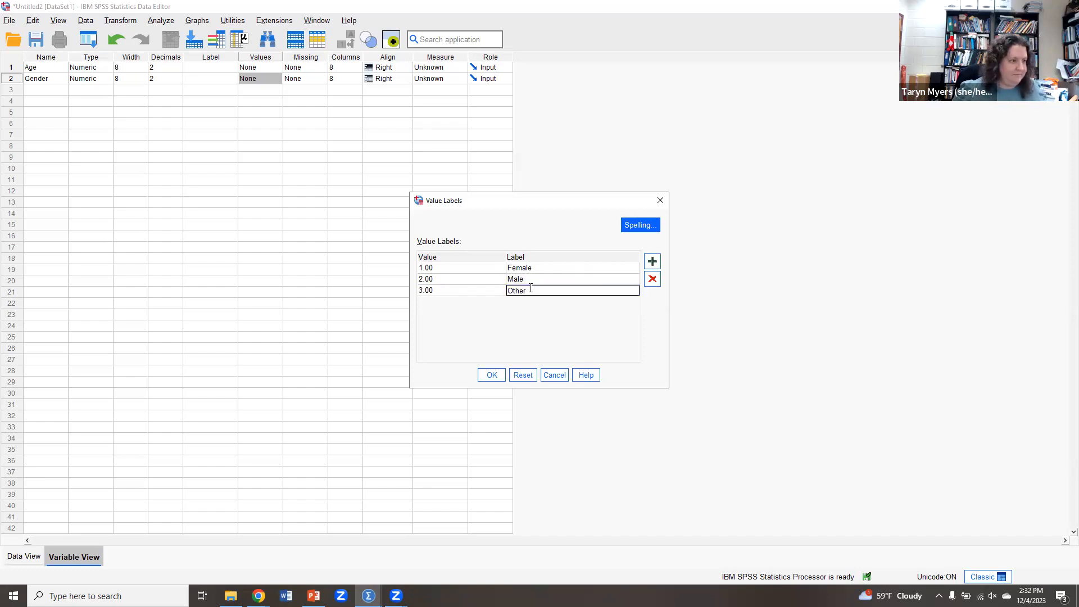
pyautogui.click(492, 376)
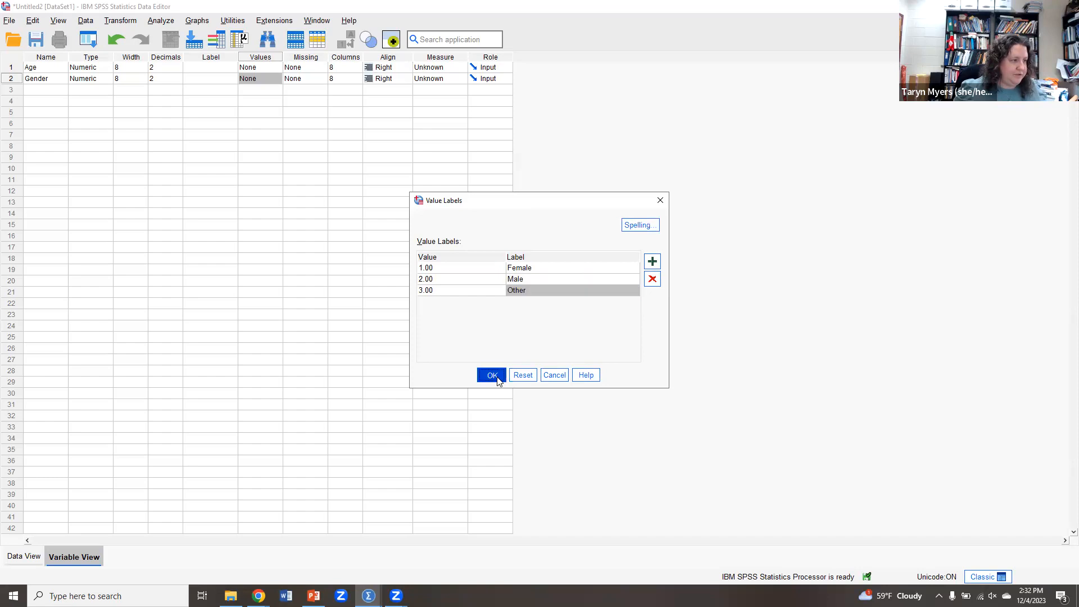
pyautogui.click(276, 79)
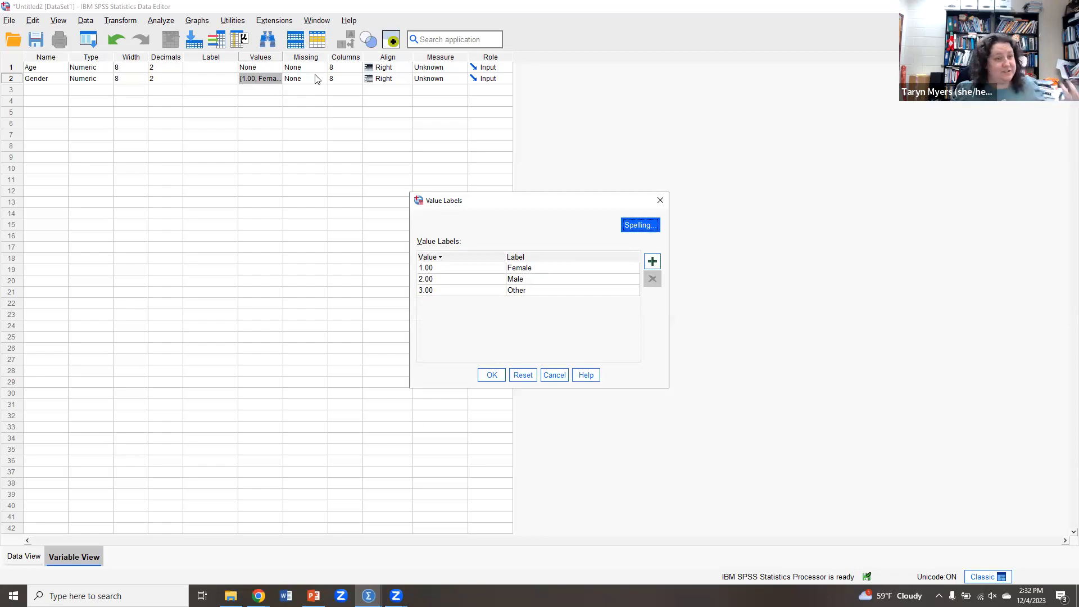
pyautogui.click(660, 202)
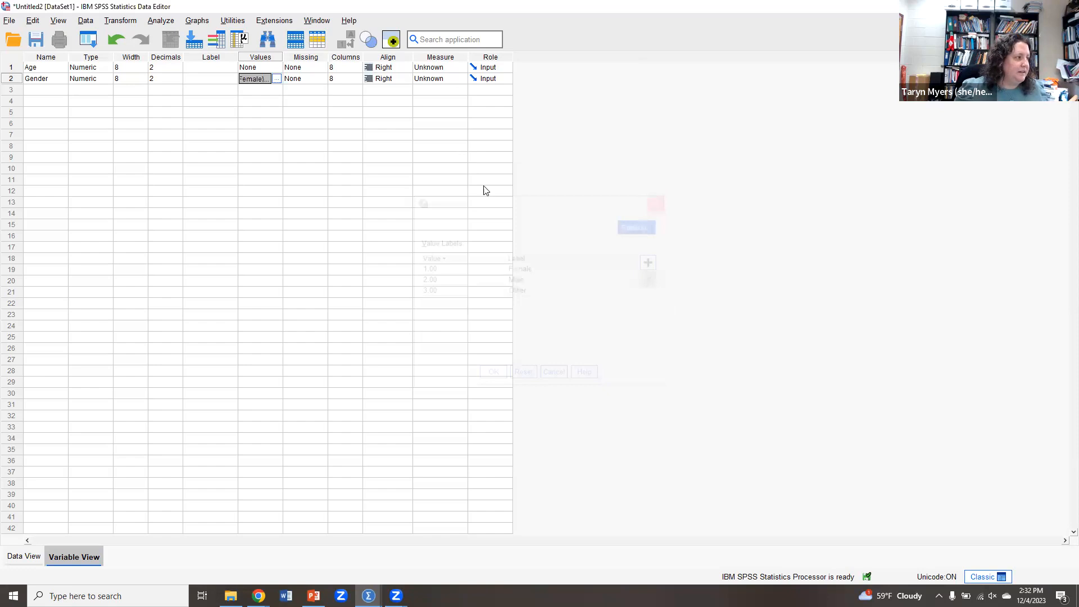
# Add a third variable named Relationship.
pyautogui.click(38, 89)
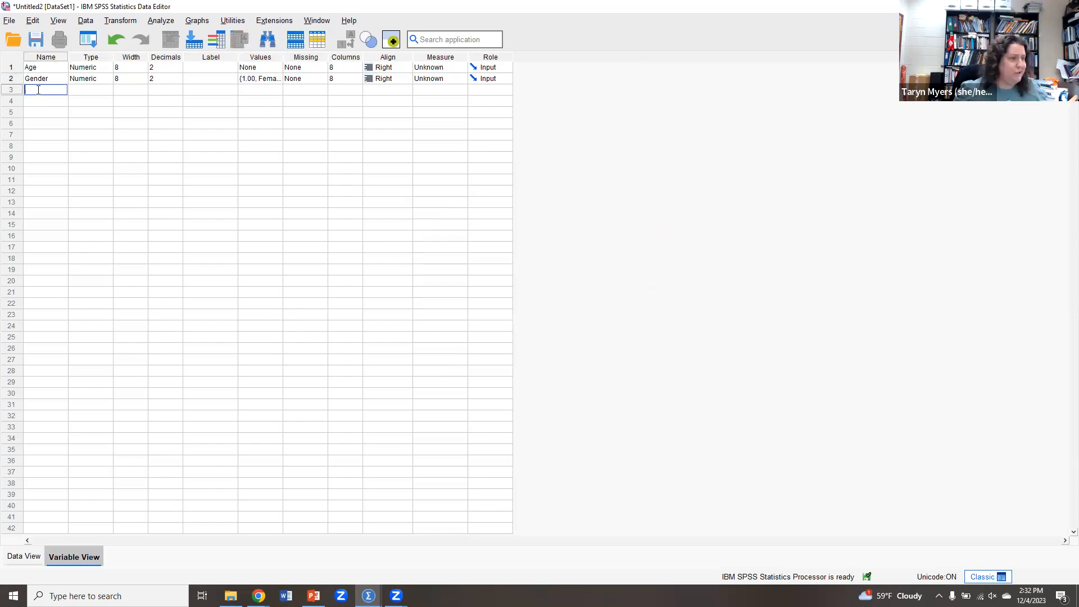
pyautogui.write('Relationship')
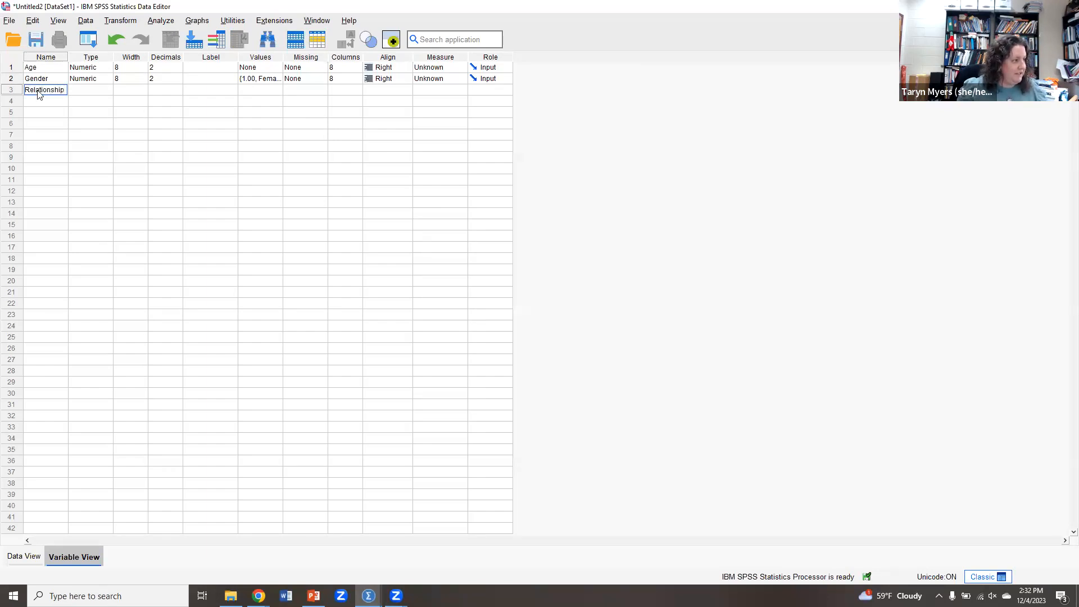
pyautogui.press('Tab')
# Open the value labels for Relationship and label value 1 as Single.
pyautogui.click(280, 90)
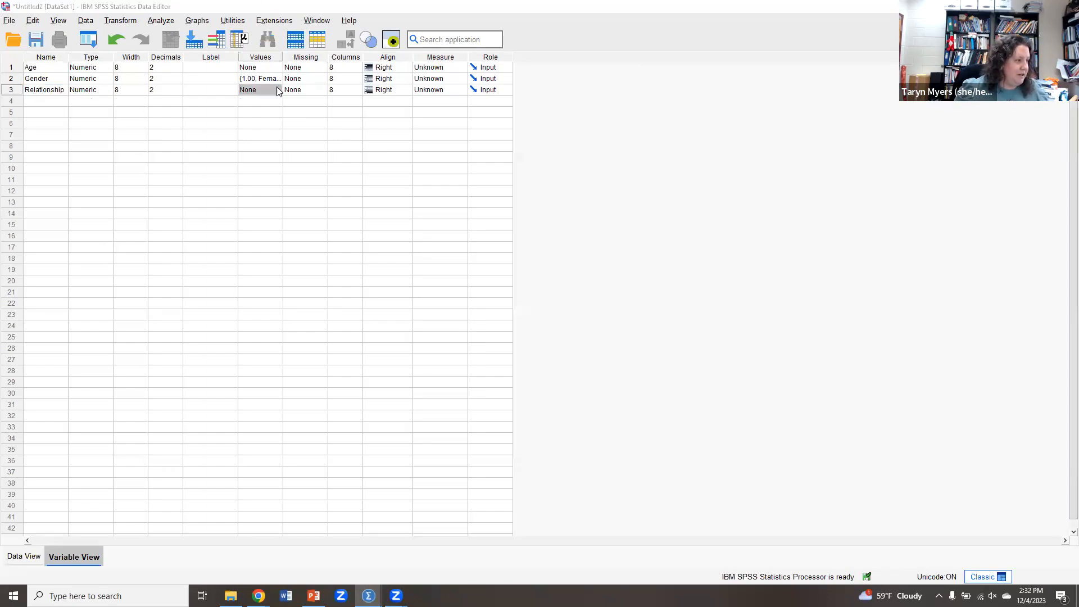
pyautogui.click(280, 89)
pyautogui.click(652, 261)
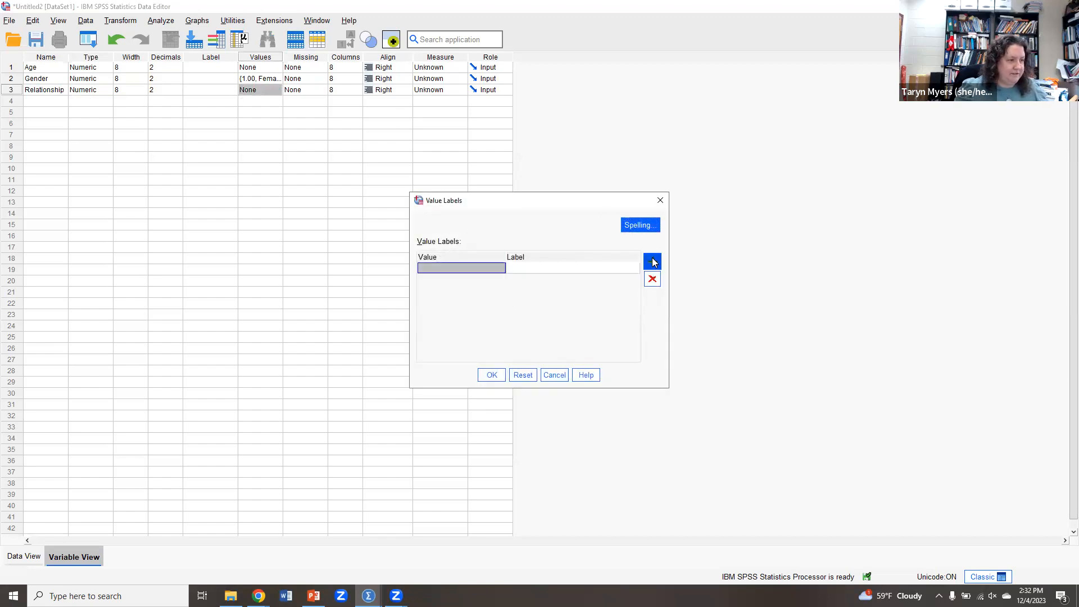
pyautogui.write('1')
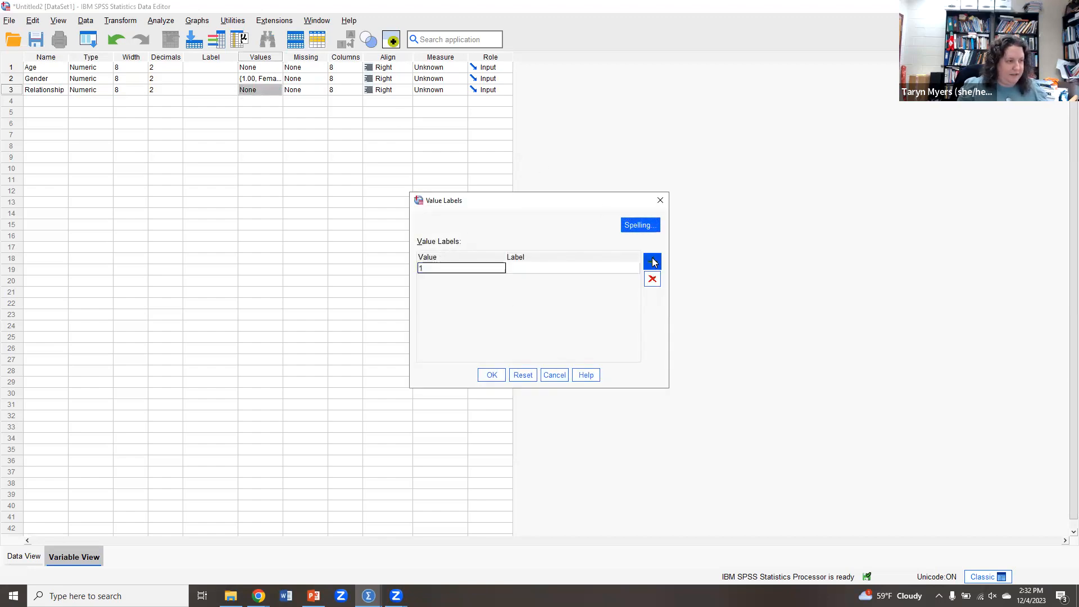
pyautogui.click(614, 266)
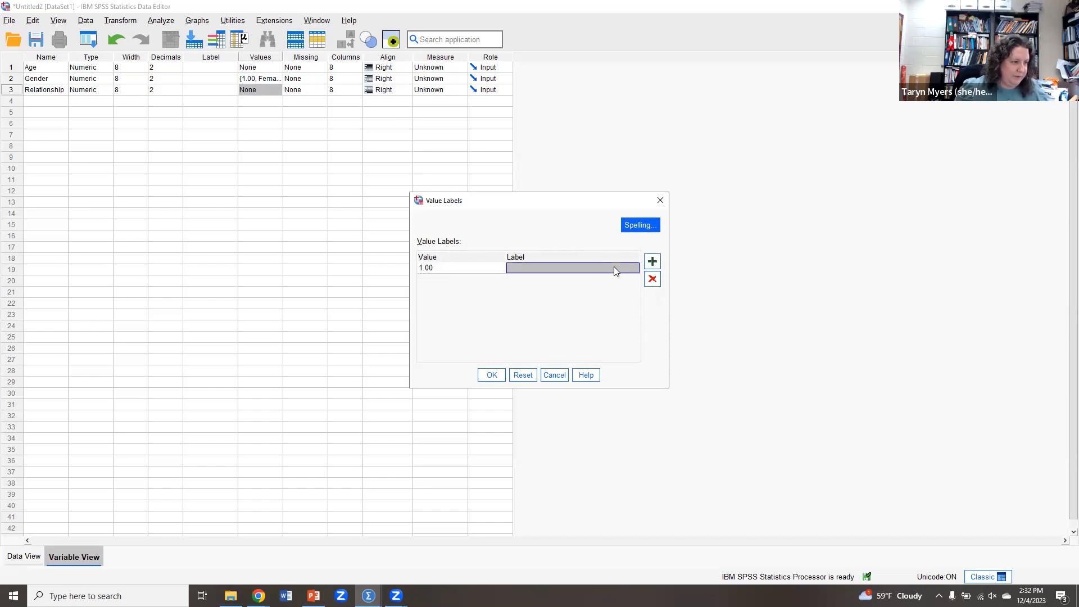
pyautogui.write('Single')
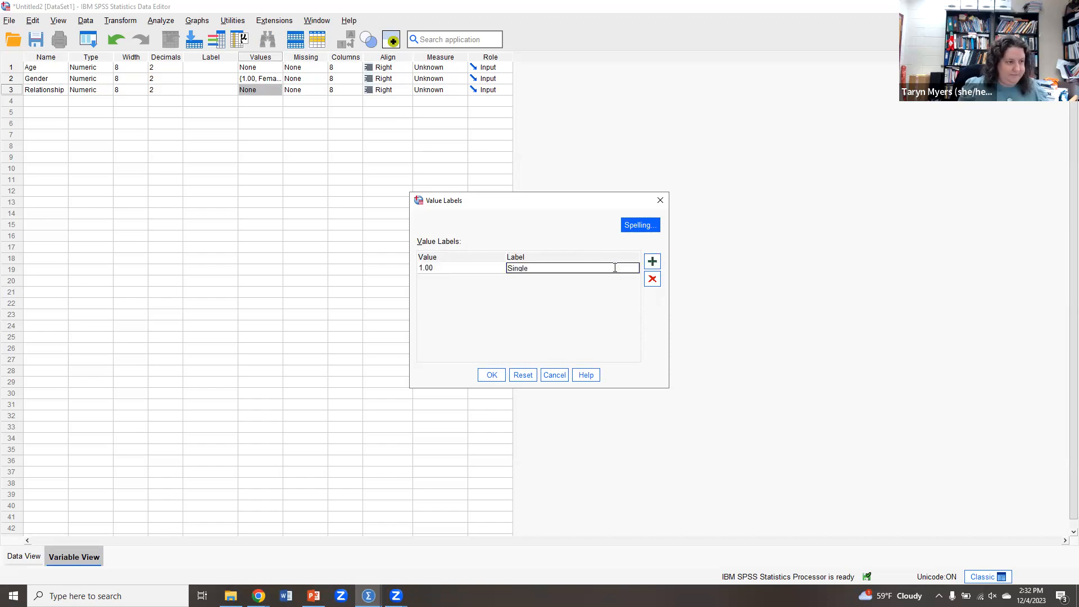
pyautogui.click(656, 262)
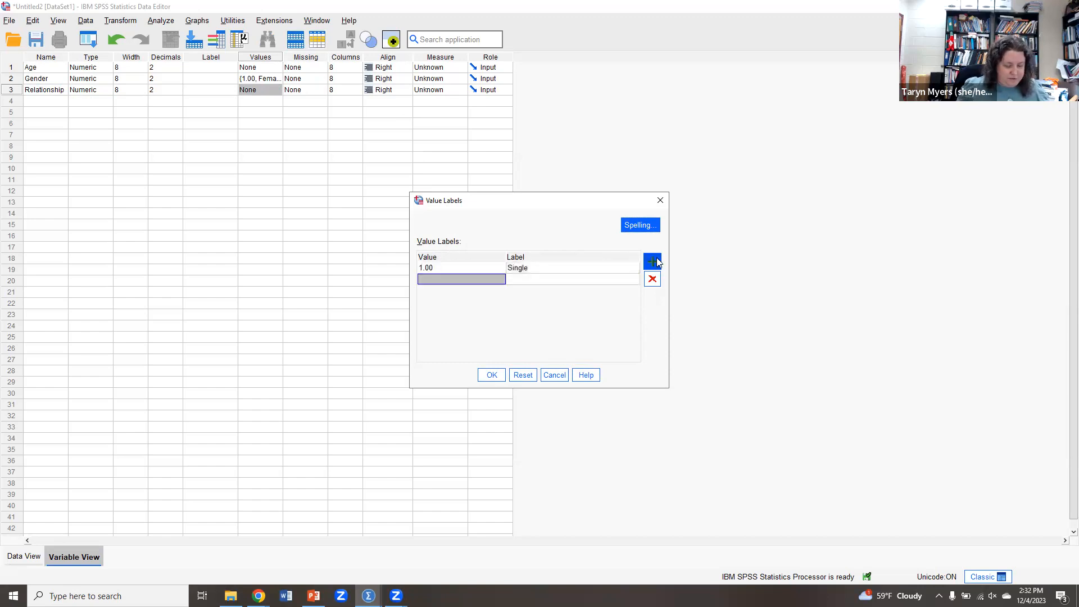
# Add Relationship value labels 2 = Married and 3 = Other and confirm the dialog.
pyautogui.write('2')
pyautogui.click(555, 278)
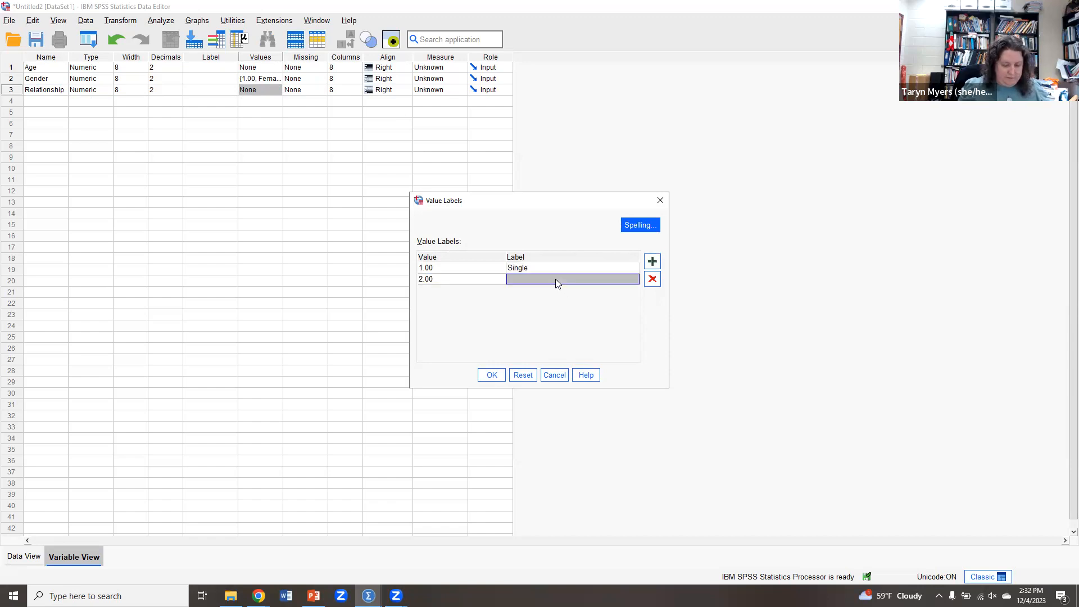
pyautogui.write('Married')
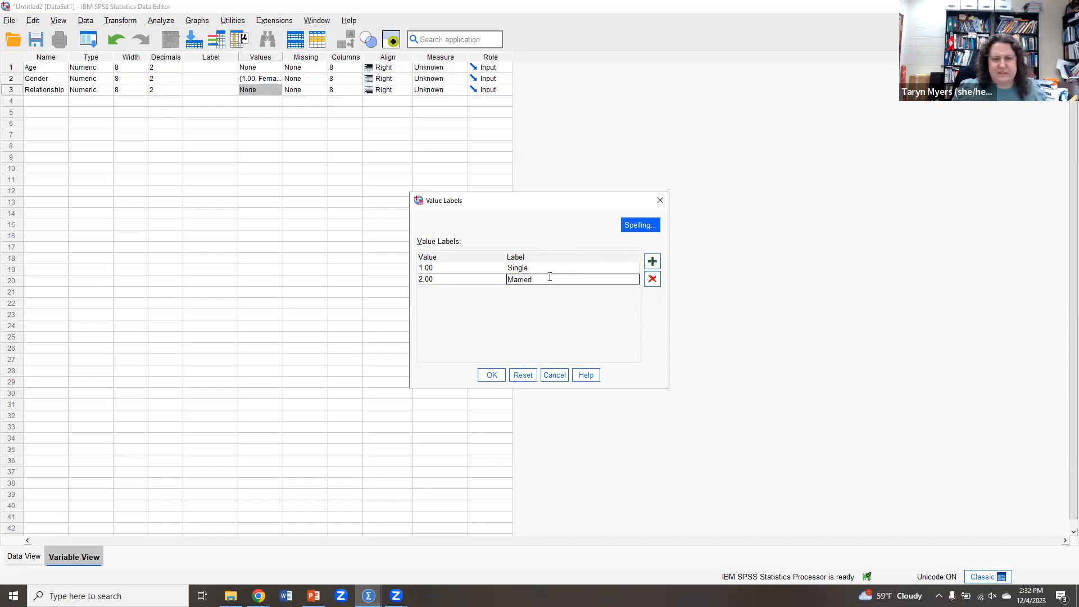
pyautogui.click(652, 263)
pyautogui.write('3')
pyautogui.press('Tab')
pyautogui.click(586, 288)
pyautogui.write('Other')
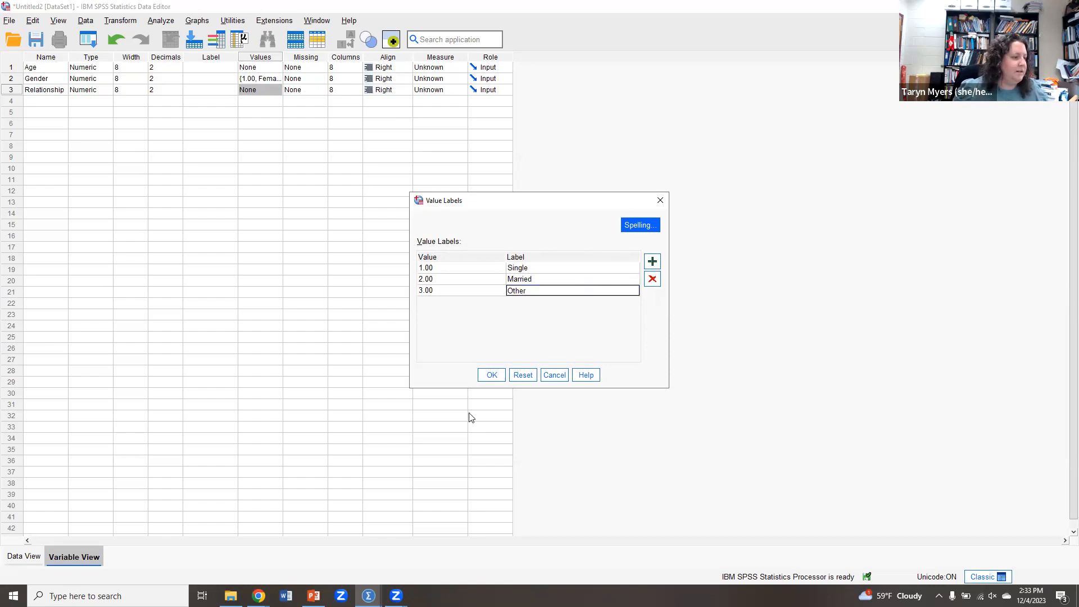
pyautogui.click(489, 375)
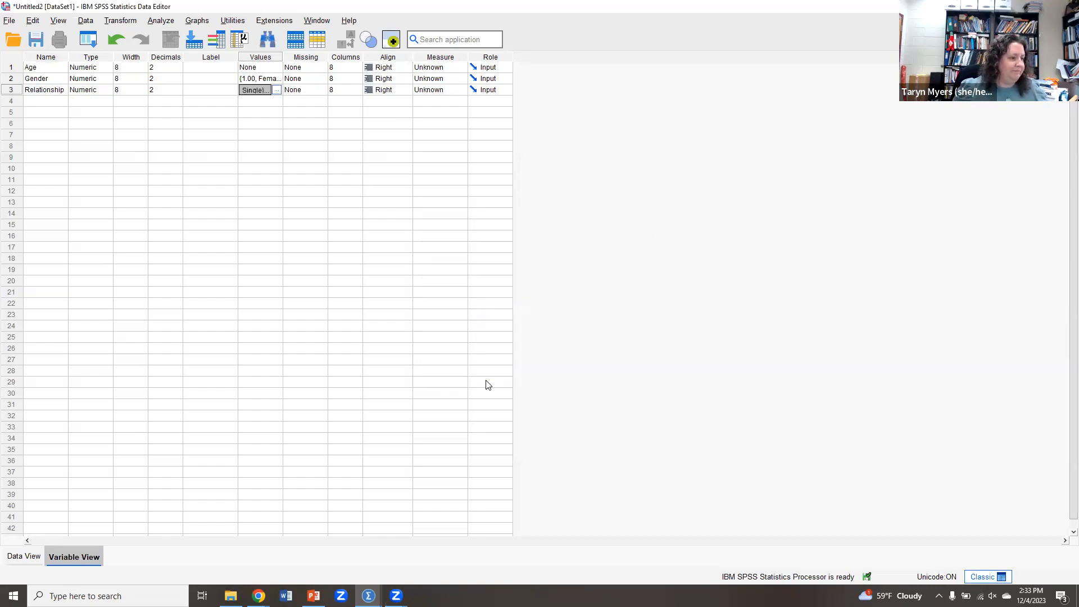
# Add variables named EDS1, EDS2, EDS3, EDS4 and EDS5 in the next rows.
pyautogui.click(42, 101)
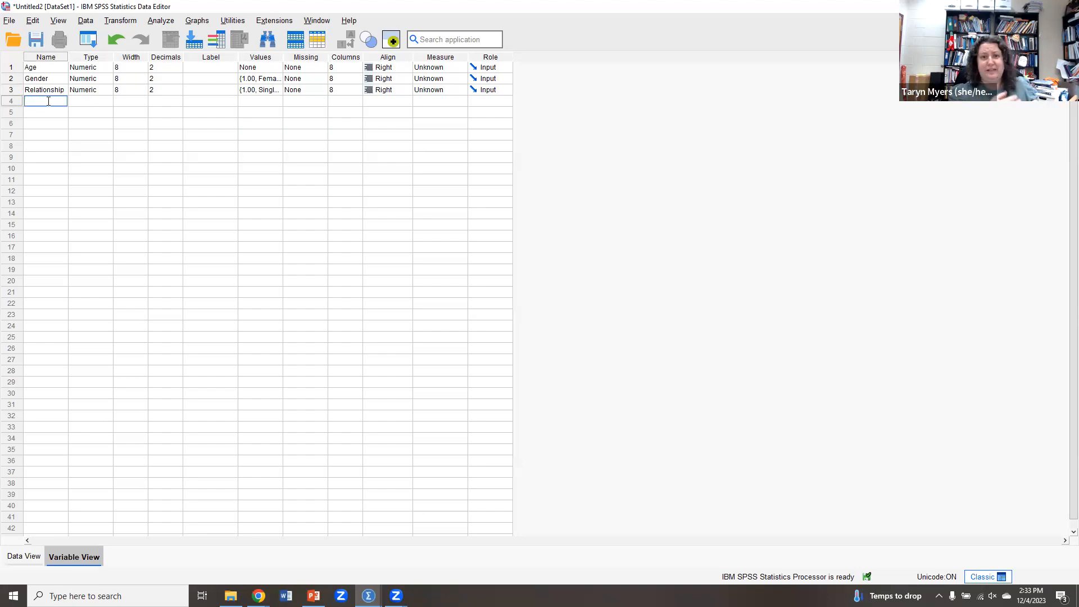
pyautogui.write('ED')
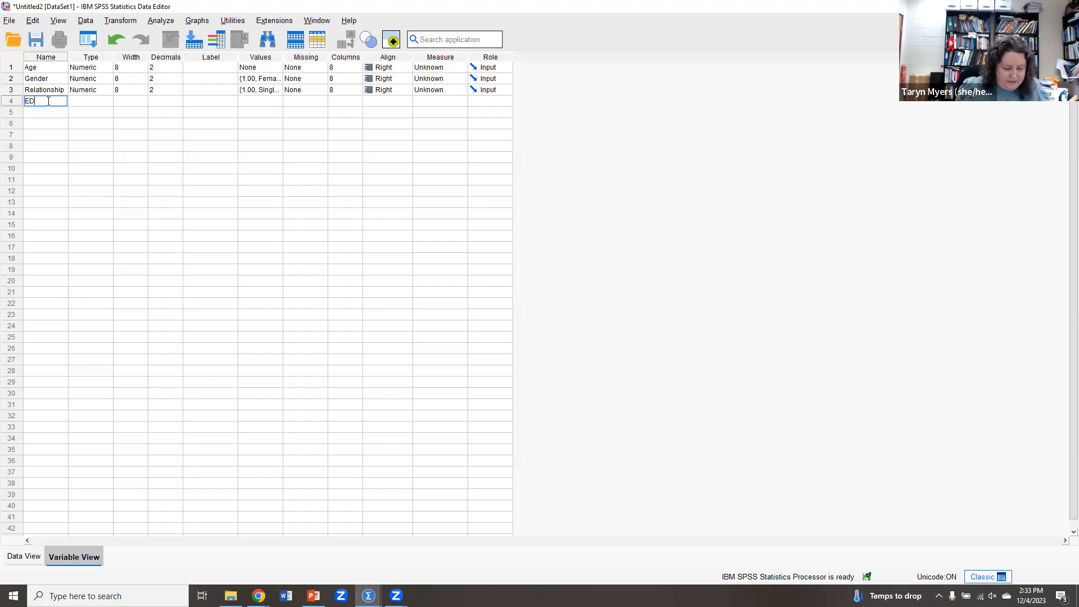
pyautogui.write('S')
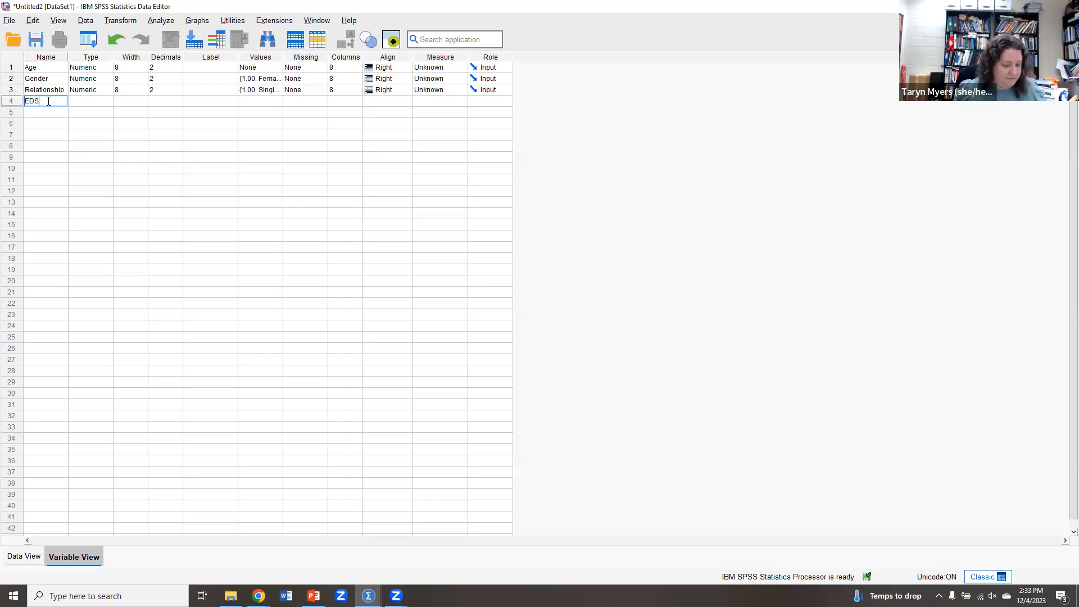
pyautogui.write('1')
pyautogui.press('Return')
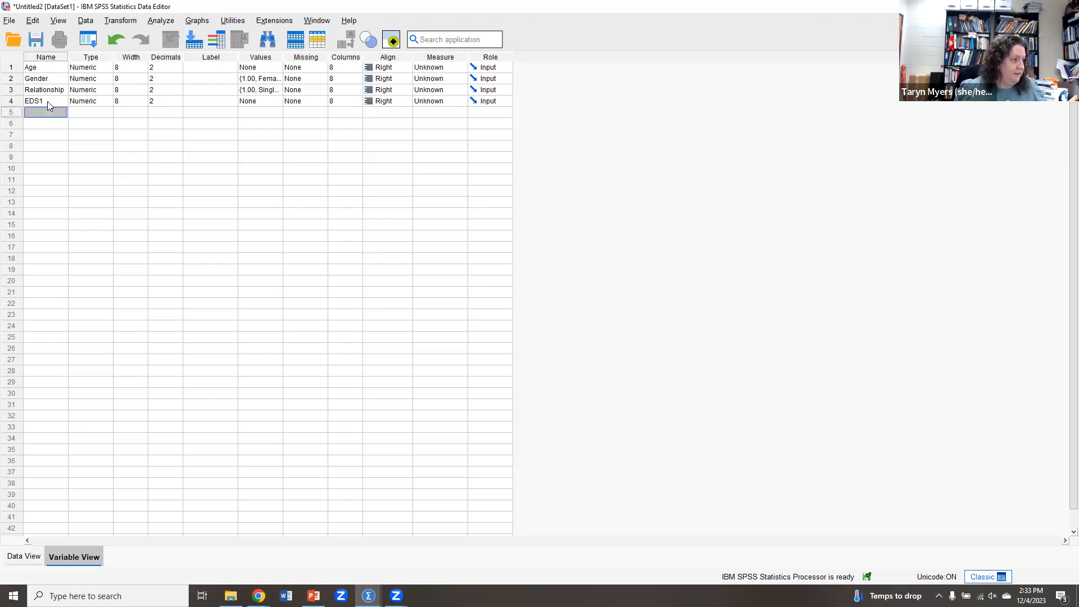
pyautogui.write('D')
pyautogui.press('BackSpace')
pyautogui.write('EDS2')
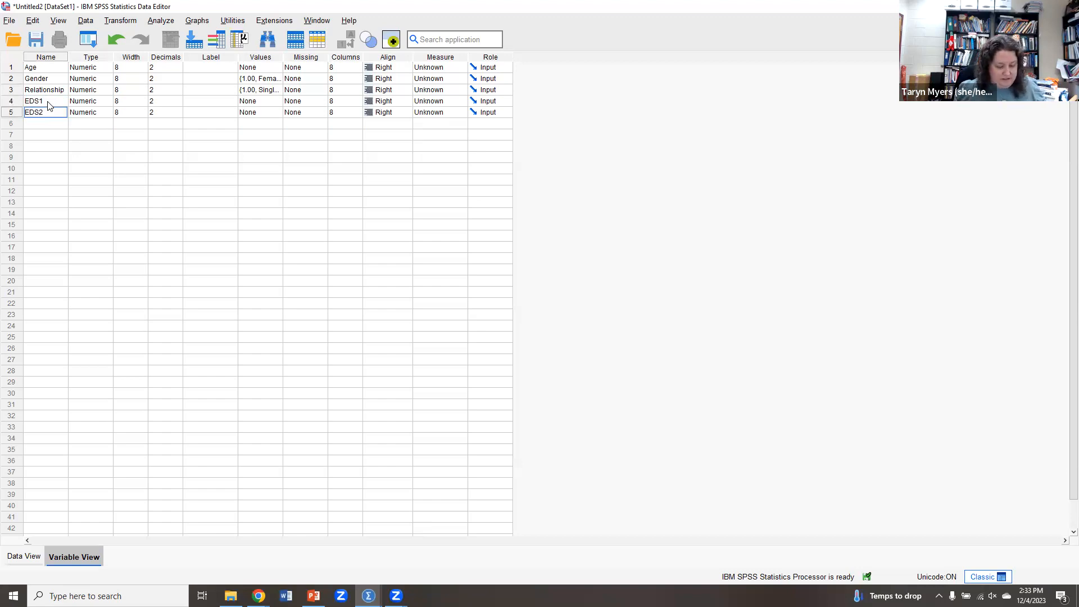
pyautogui.press('Return')
pyautogui.write('EDS3')
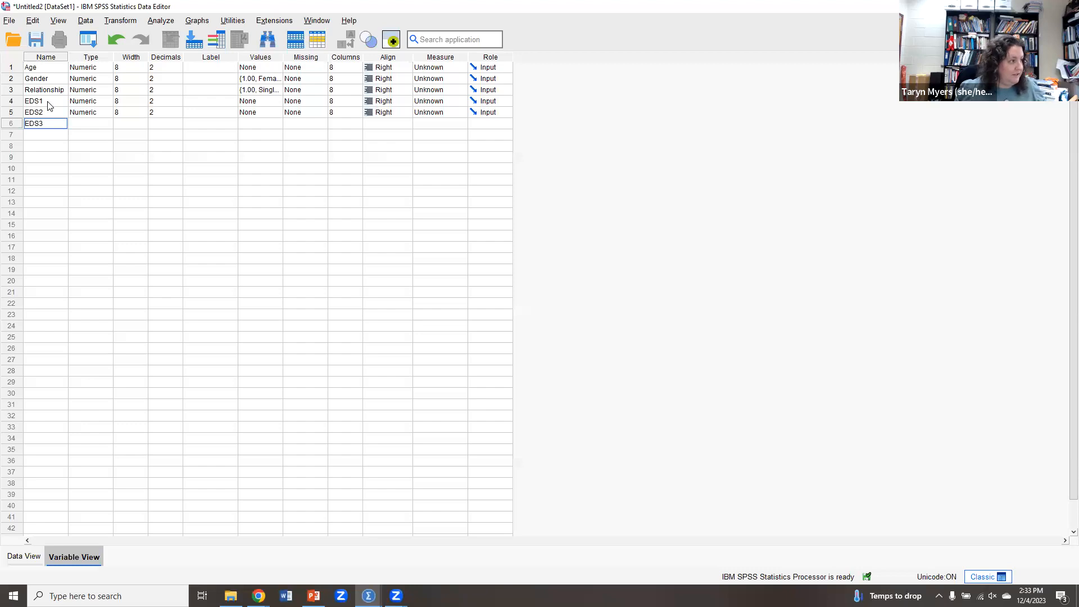
pyautogui.press('Return')
pyautogui.write('EDS4')
pyautogui.press('Return')
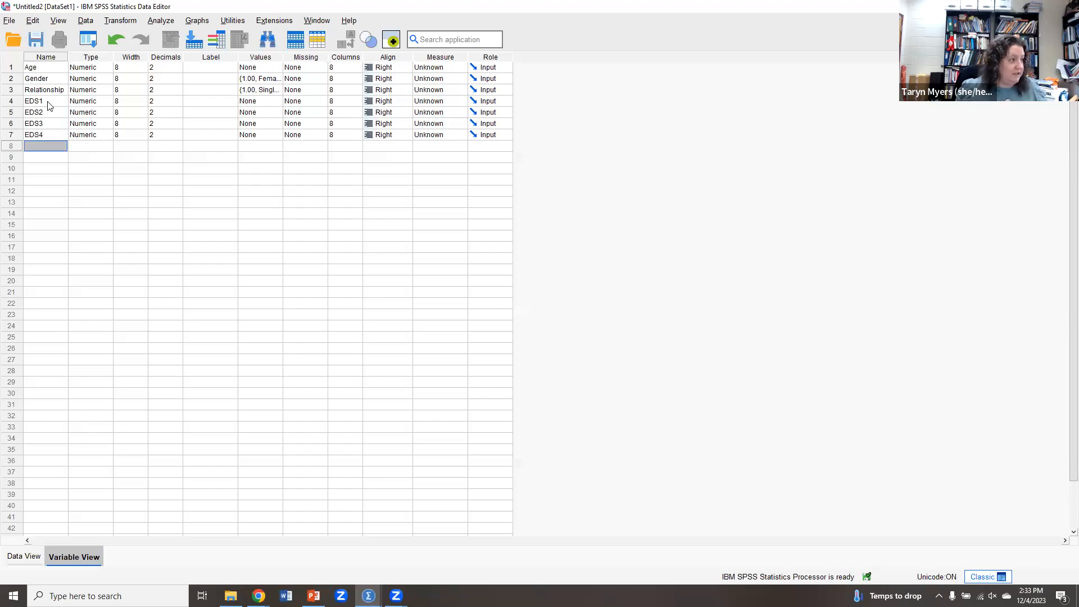
pyautogui.write('EDS5')
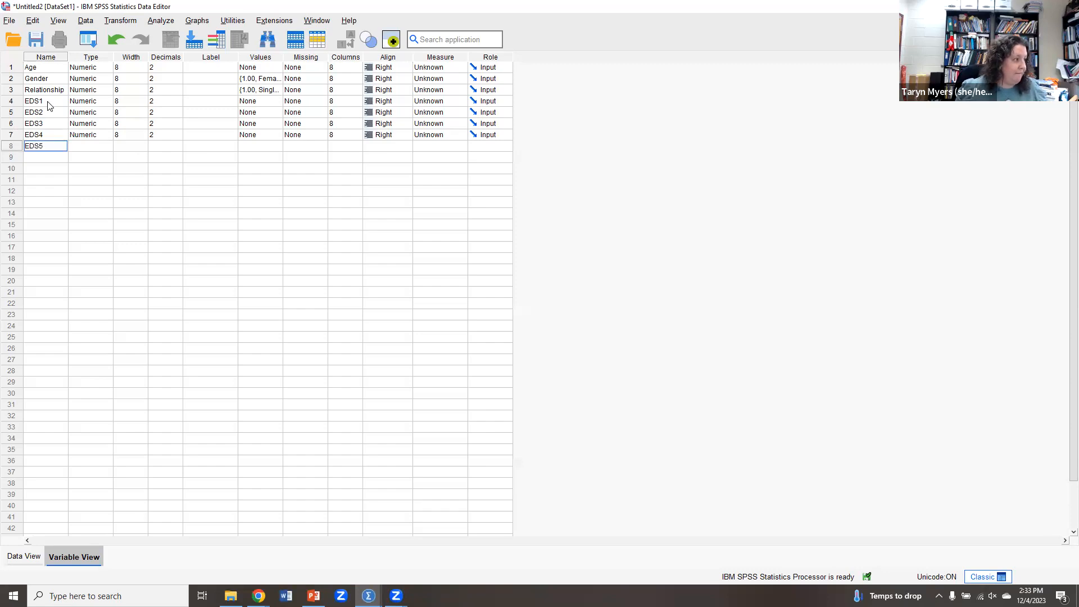
pyautogui.press('Return')
# Add variables named EDS6, EDS7, EDS8, EDS9 and EDS10 below them.
pyautogui.write('E')
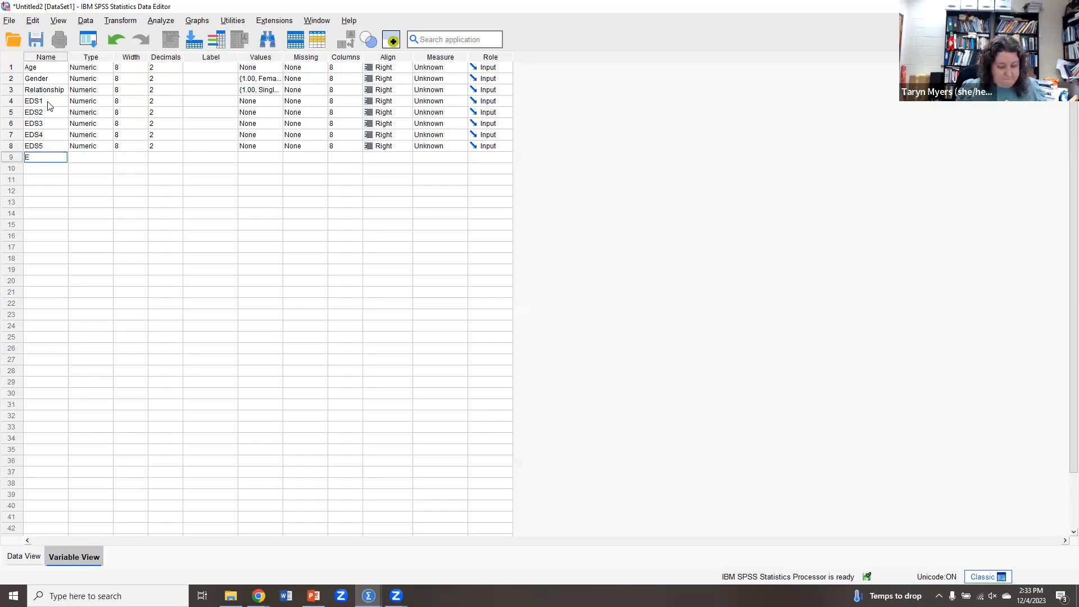
pyautogui.write('DS6')
pyautogui.press('Return')
pyautogui.write('EDS')
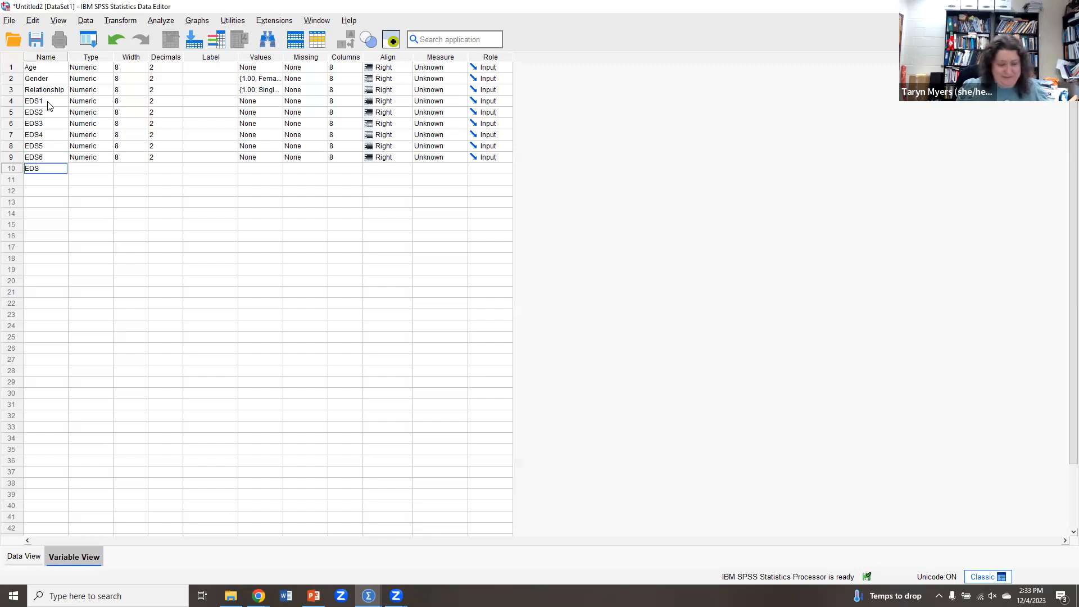
pyautogui.write('7')
pyautogui.press('Return')
pyautogui.write('EDS8')
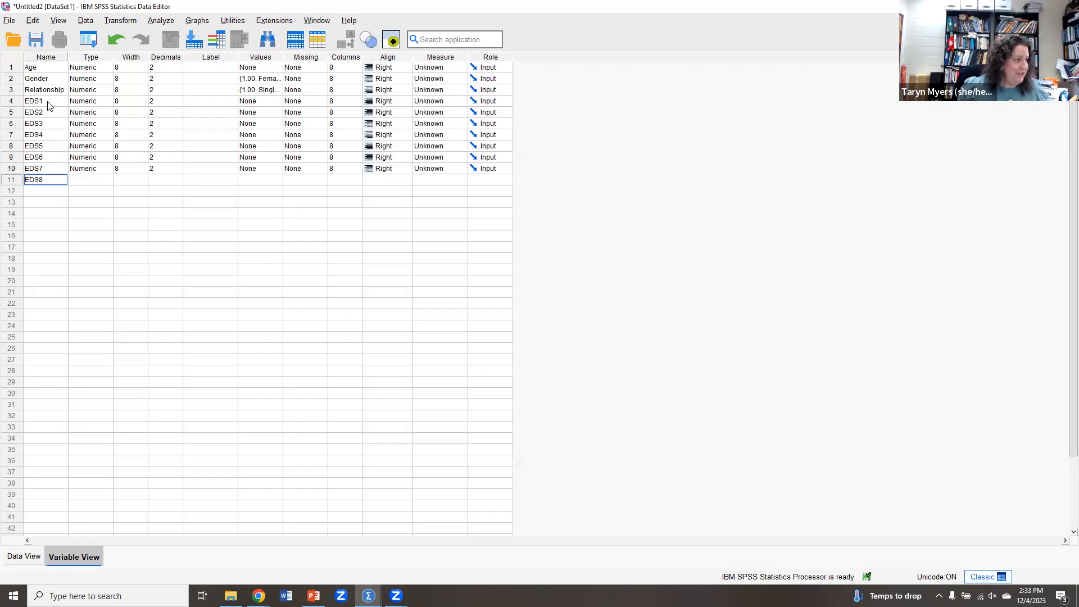
pyautogui.press('Return')
pyautogui.write('EDS9')
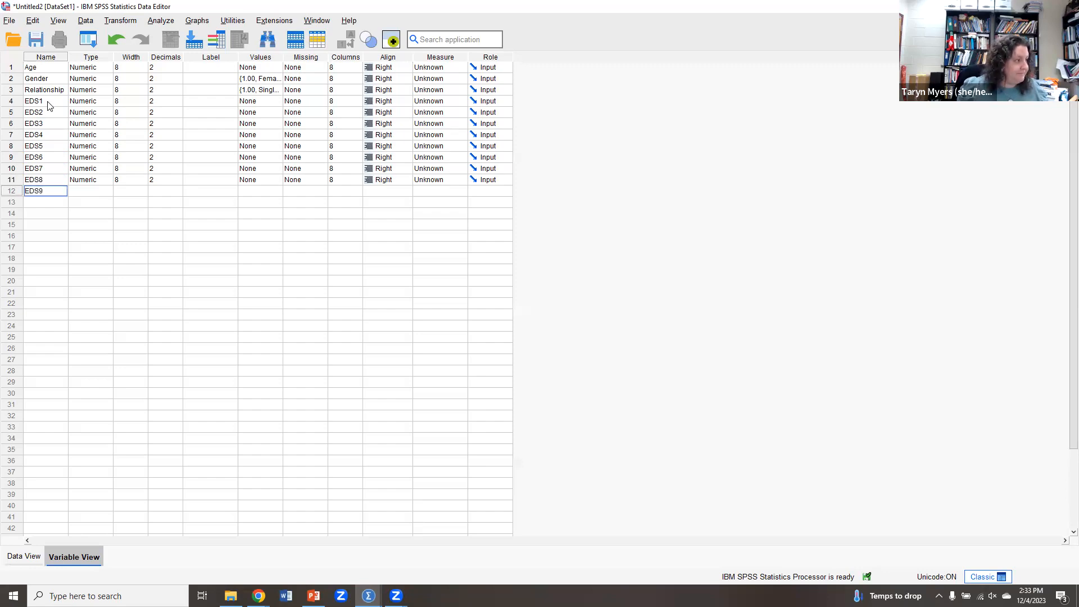
pyautogui.press('Return')
pyautogui.write('ED')
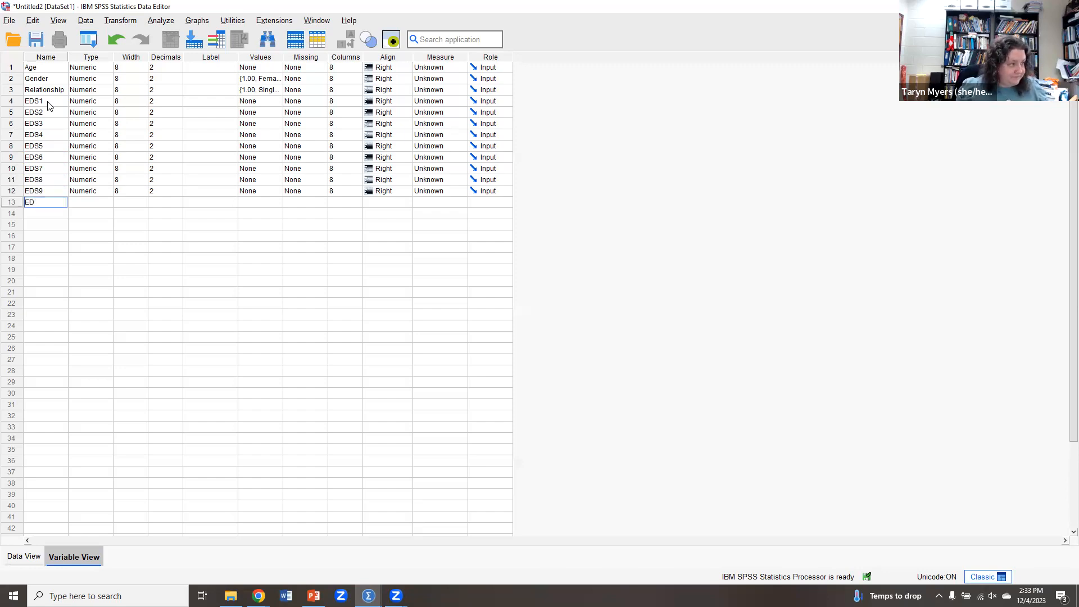
pyautogui.write('S10')
pyautogui.press('Return')
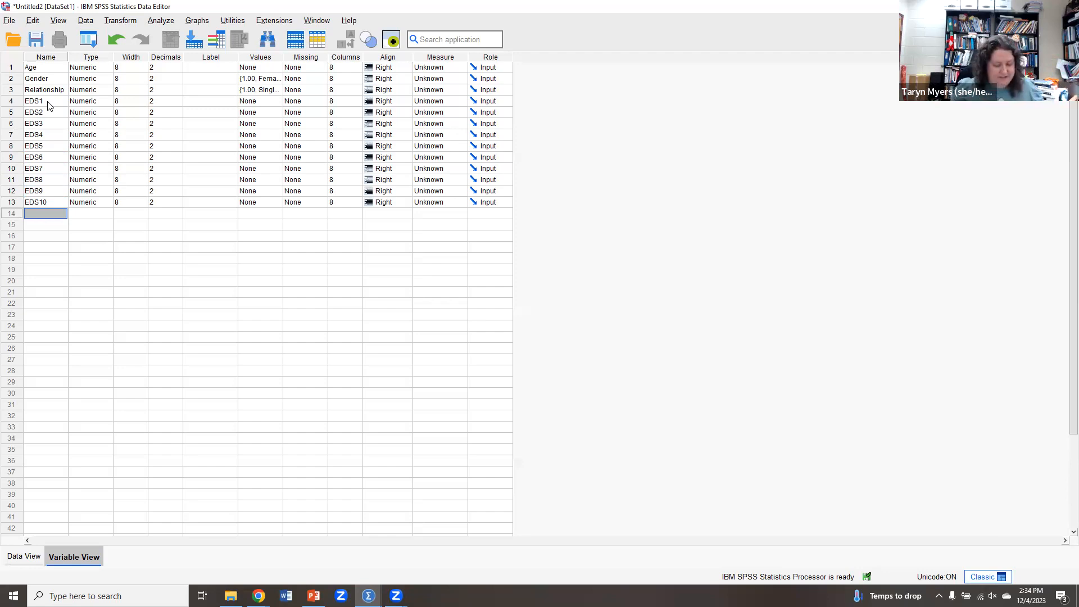
# Add two more variables named EDEQ1 and CESD1.
pyautogui.write('E')
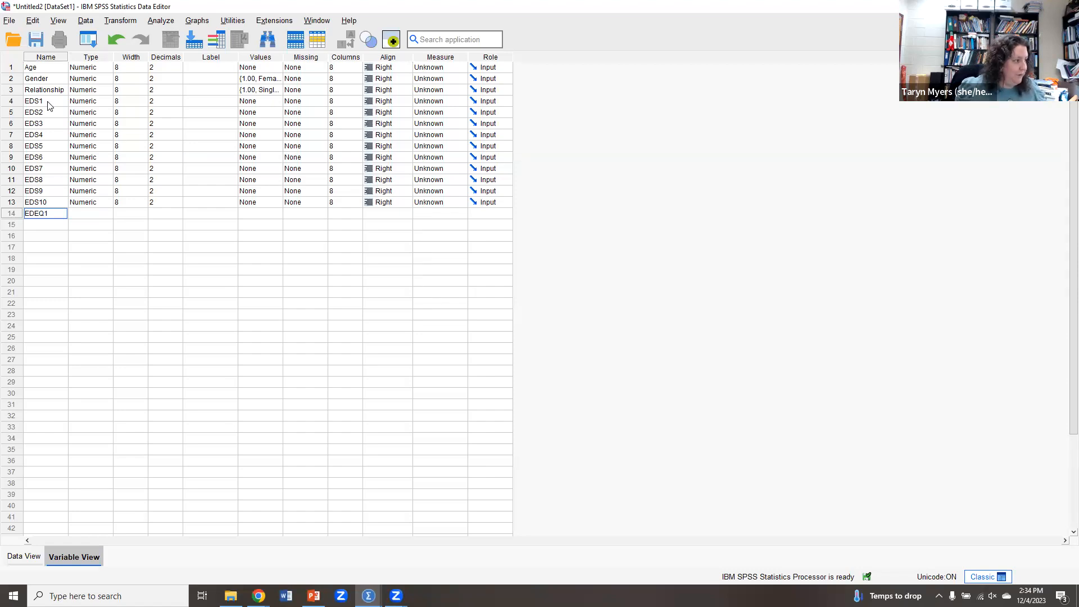
pyautogui.write('DEQ1')
pyautogui.press('Return')
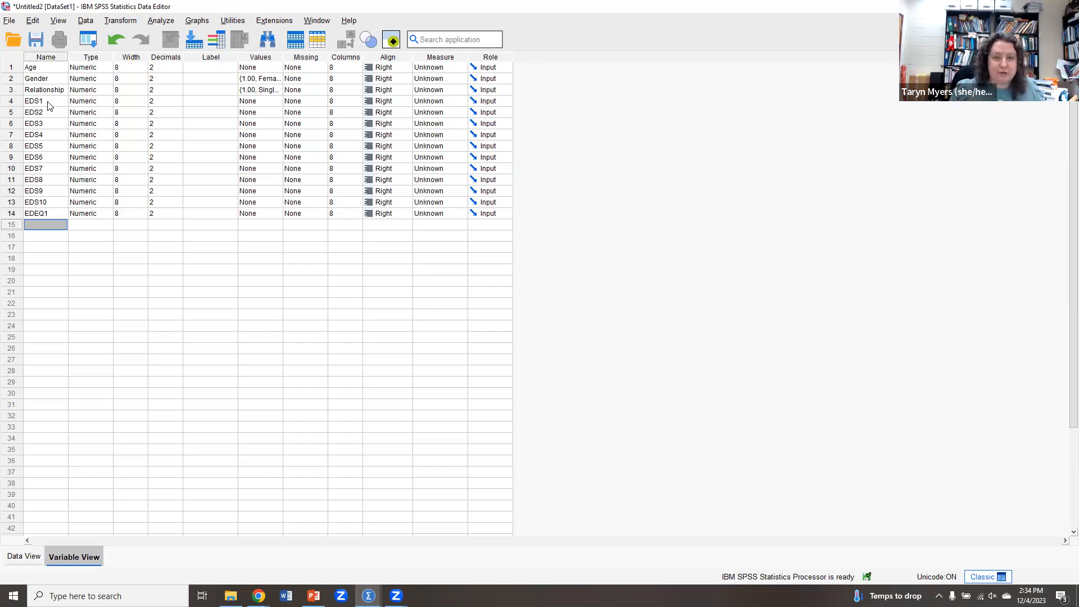
pyautogui.write('CESD1')
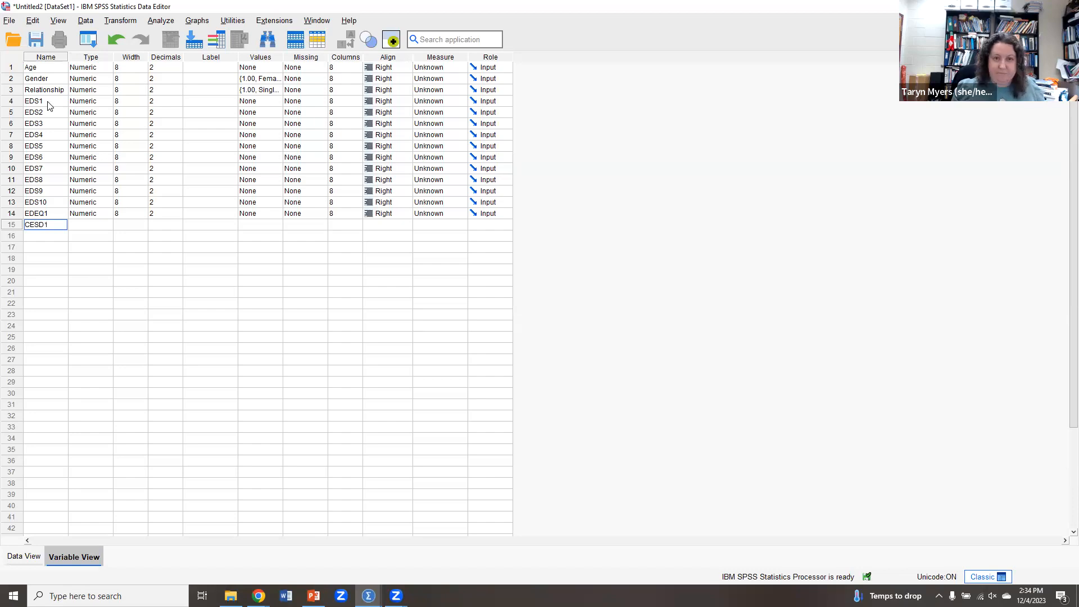
pyautogui.press('Return')
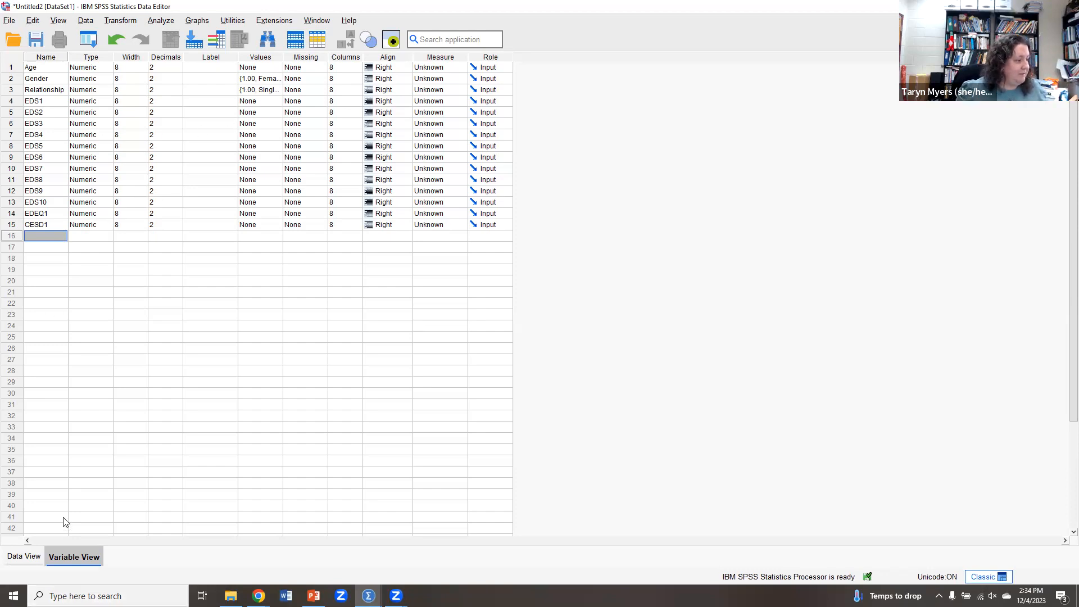
# Switch to the data view and enter the first case: Age 18, Gender 2, Relationship 1, EDS1 2, EDS2 3, EDS3 5.
pyautogui.click(25, 558)
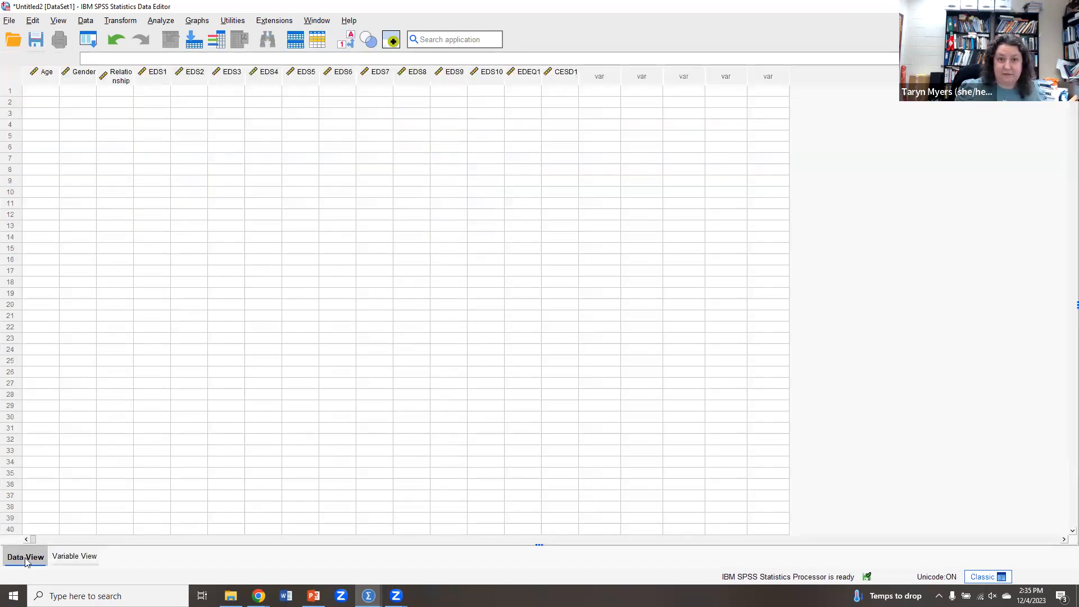
pyautogui.click(35, 94)
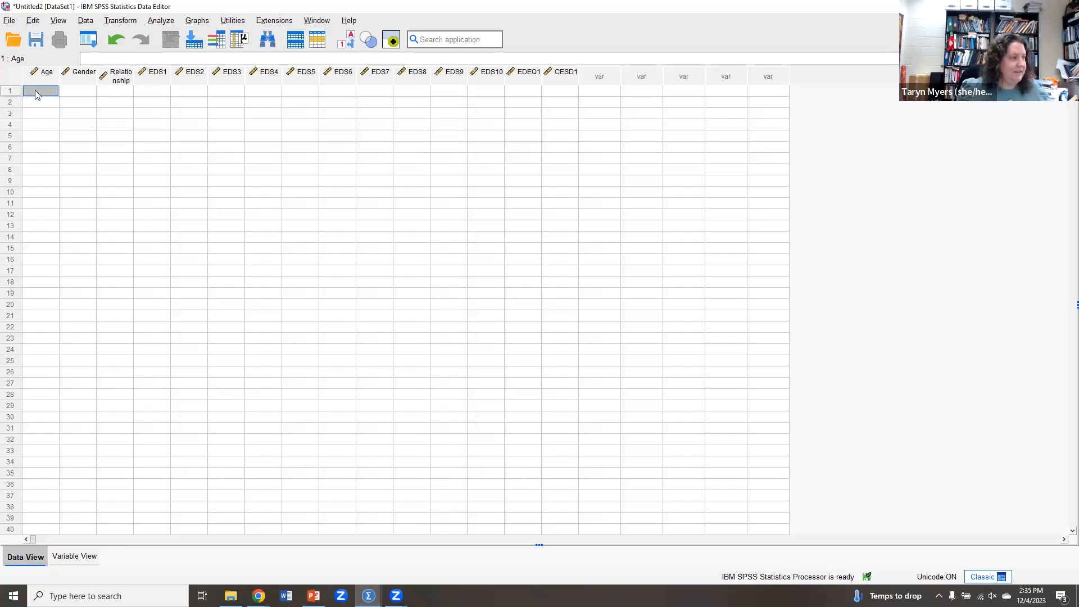
pyautogui.write('18')
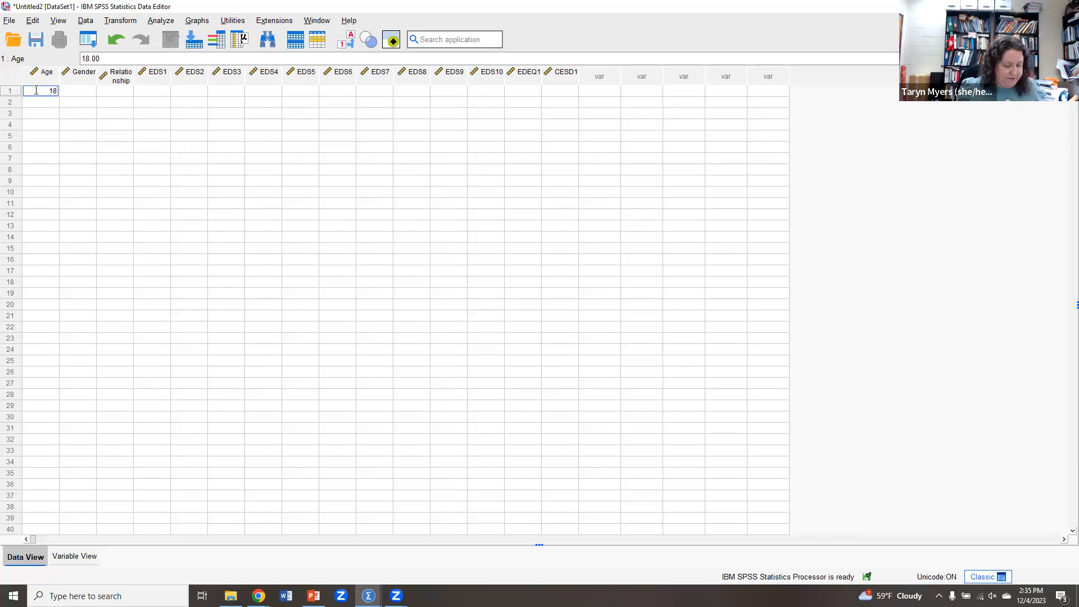
pyautogui.press('Tab')
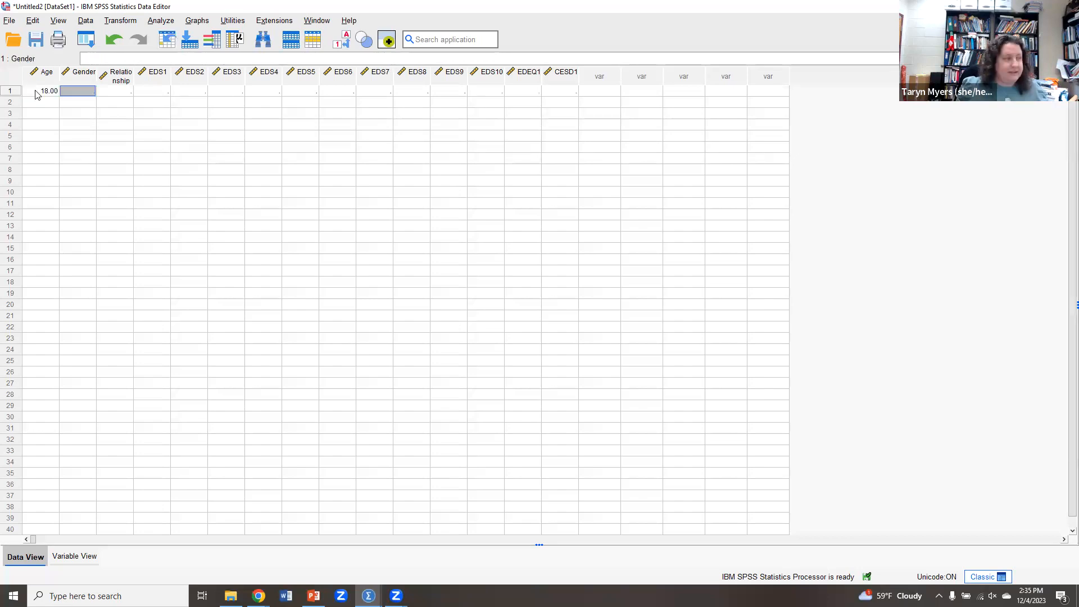
pyautogui.write('2')
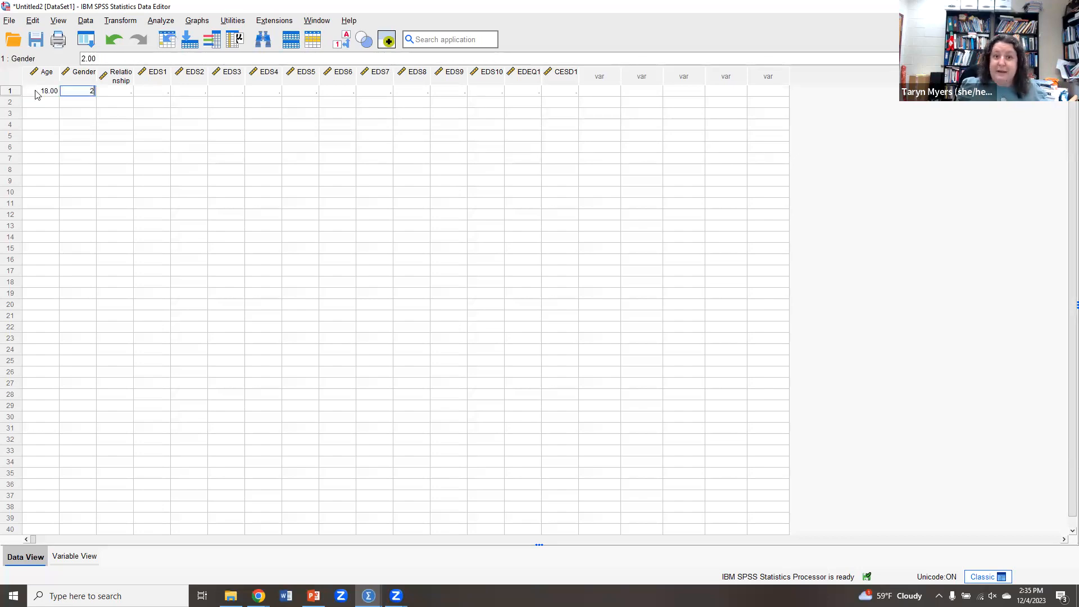
pyautogui.press('Tab')
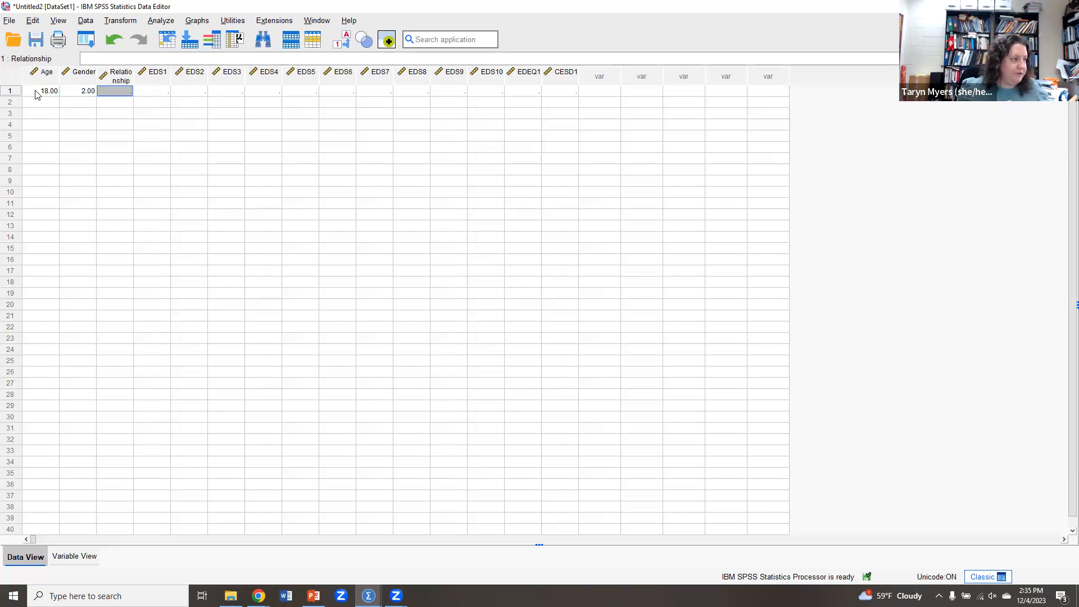
pyautogui.write('1')
pyautogui.press('Tab')
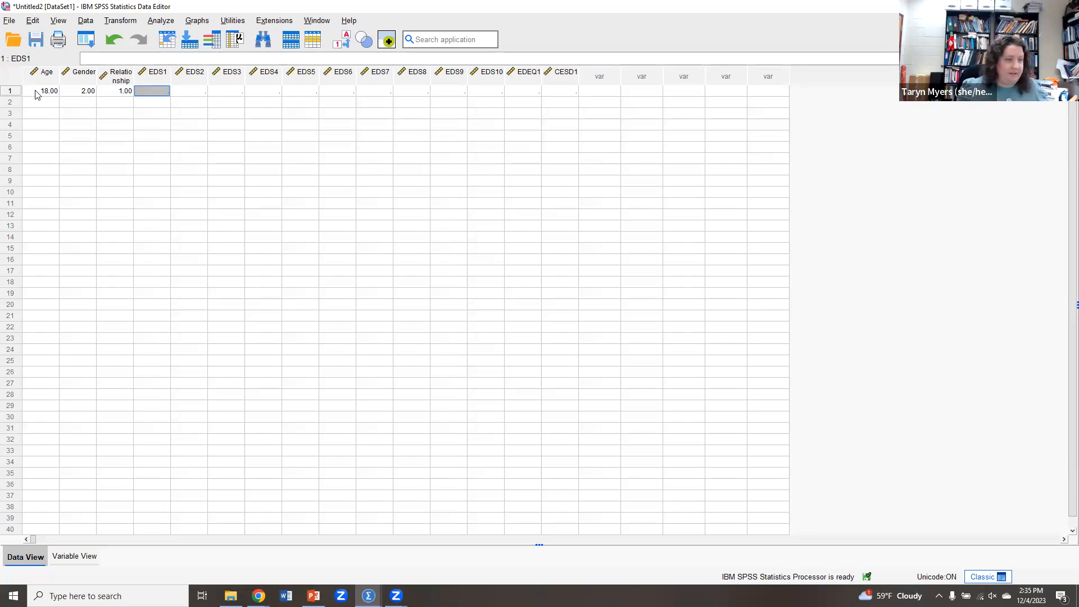
pyautogui.write('2')
pyautogui.press('Tab')
pyautogui.write('3')
pyautogui.press('Tab')
pyautogui.write('5')
pyautogui.press('Tab')
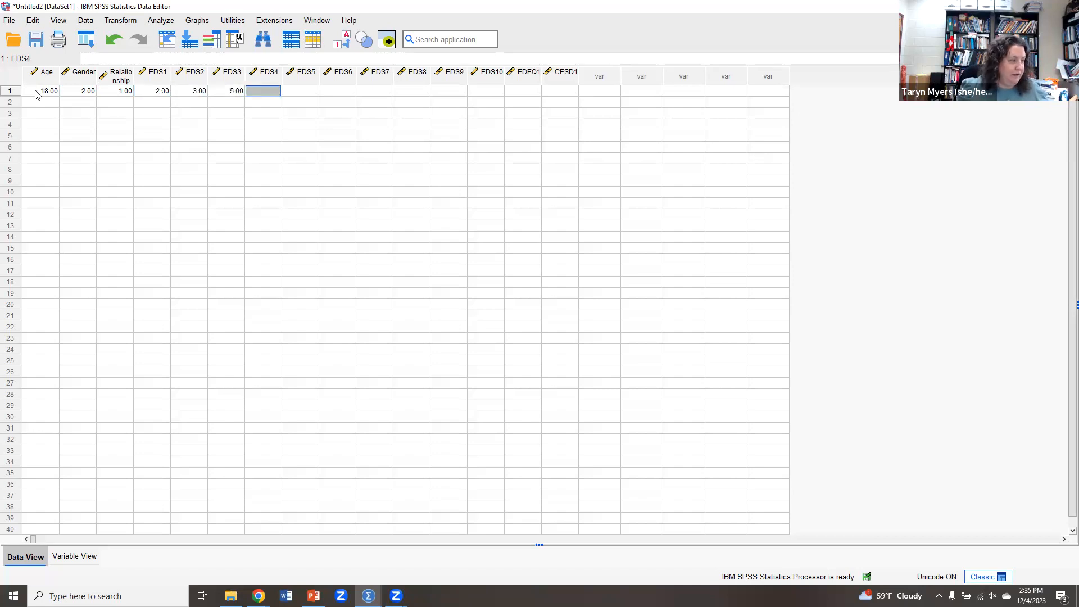
# Correct the first case's EDS3 to 4, then enter EDS4 5, EDS5 5, EDS6 3 and EDS7 2.
pyautogui.click(222, 96)
pyautogui.write('4')
pyautogui.press('Tab')
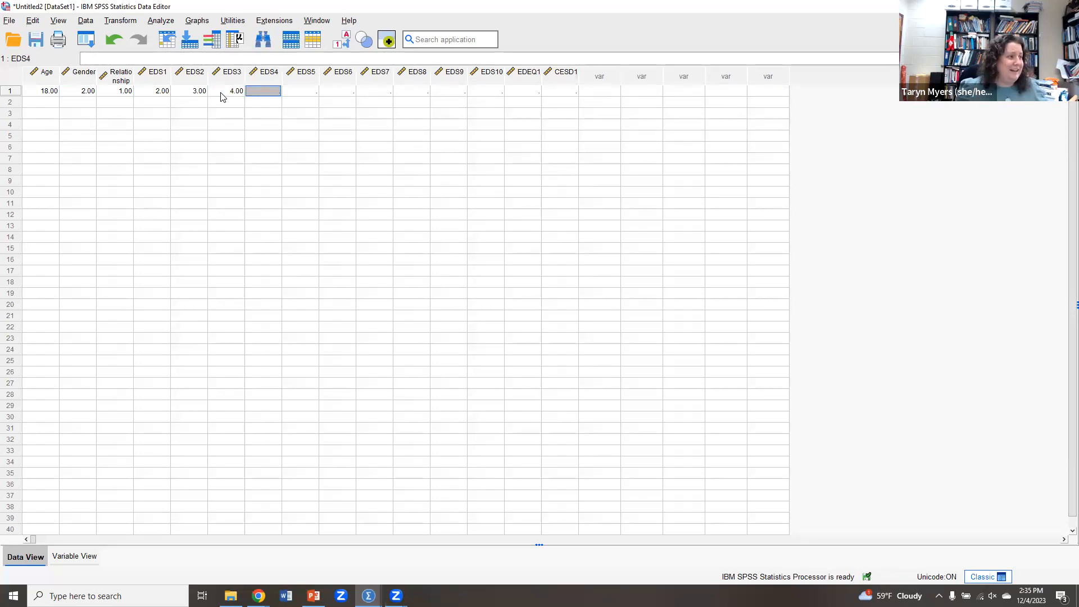
pyautogui.write('5')
pyautogui.press('Tab')
pyautogui.write('5')
pyautogui.press('Tab')
pyautogui.write('3')
pyautogui.press('Tab')
pyautogui.write('2')
pyautogui.press('Tab')
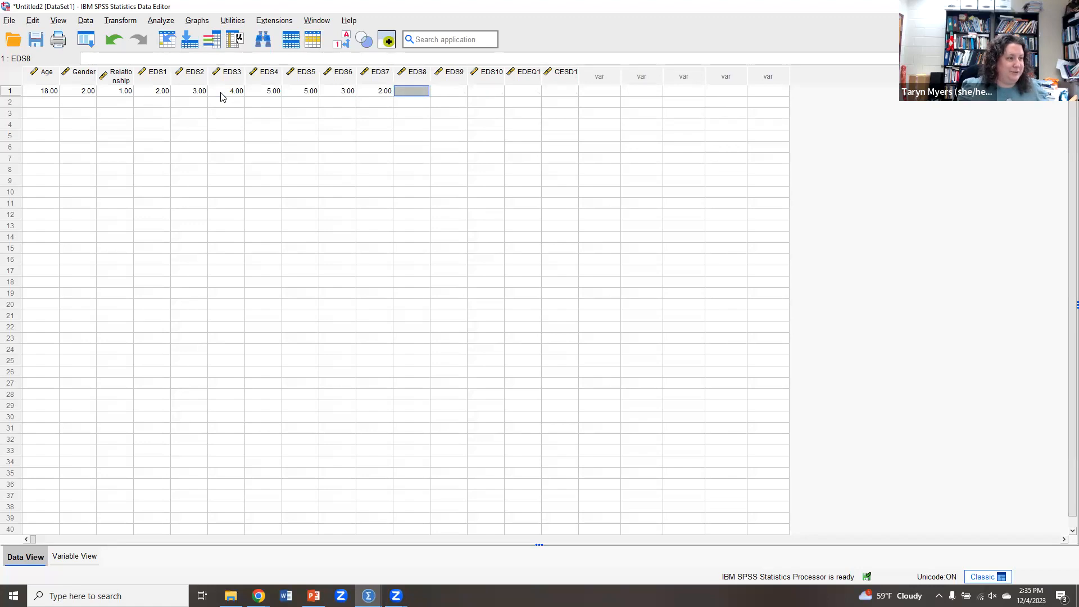
# Finish the first case with EDS8 1, EDS9 5, EDS10 8, EDEQ1 1 and CESD1 4.
pyautogui.write('1')
pyautogui.press('Tab')
pyautogui.write('5')
pyautogui.press('Tab')
pyautogui.write('8')
pyautogui.press('Tab')
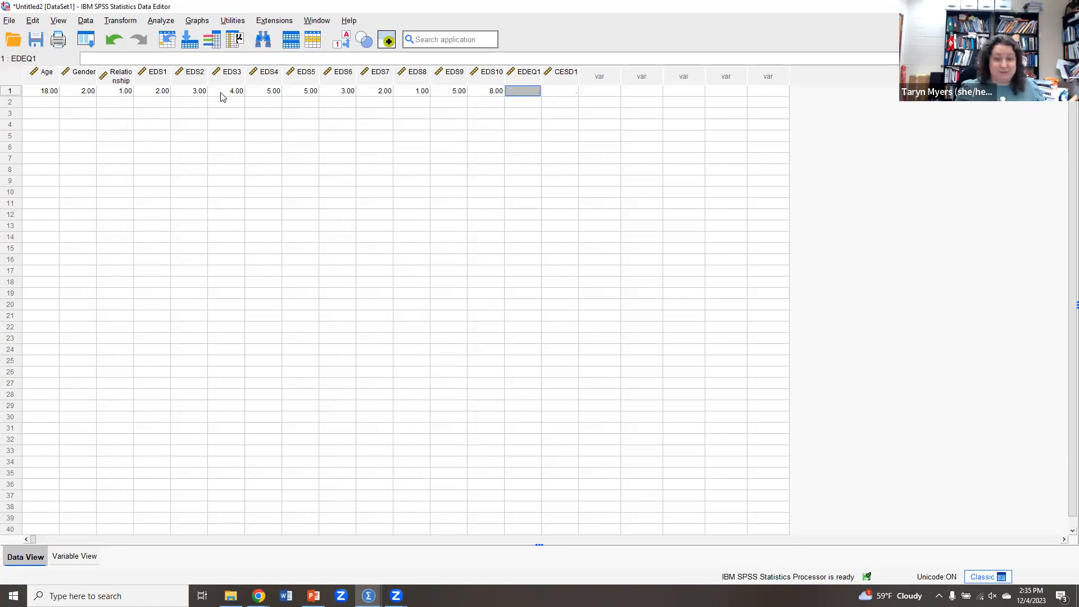
pyautogui.write('1')
pyautogui.press('Tab')
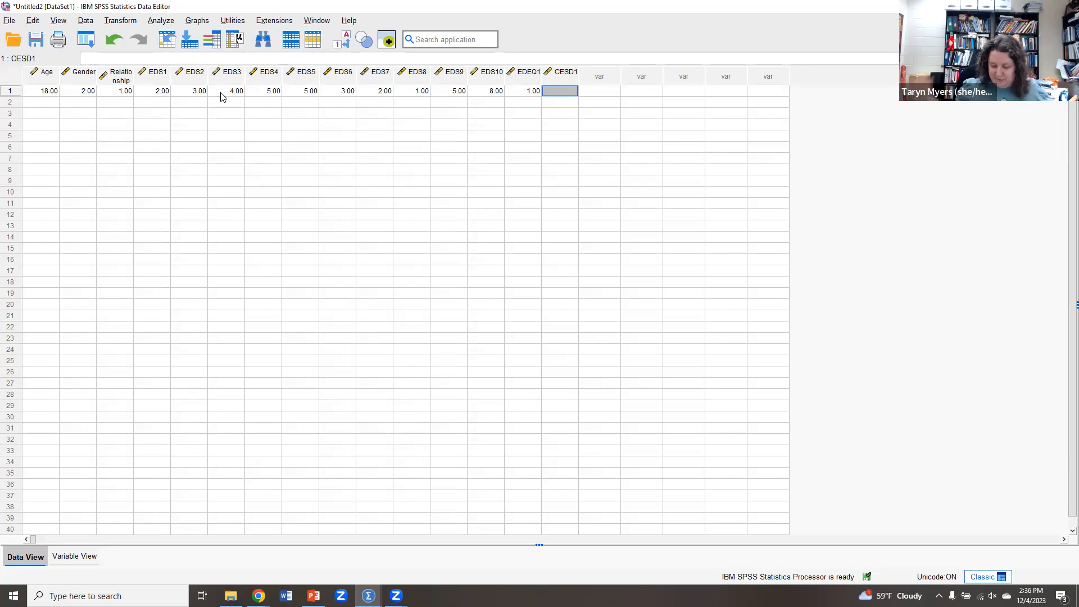
pyautogui.write('4')
pyautogui.press('Return')
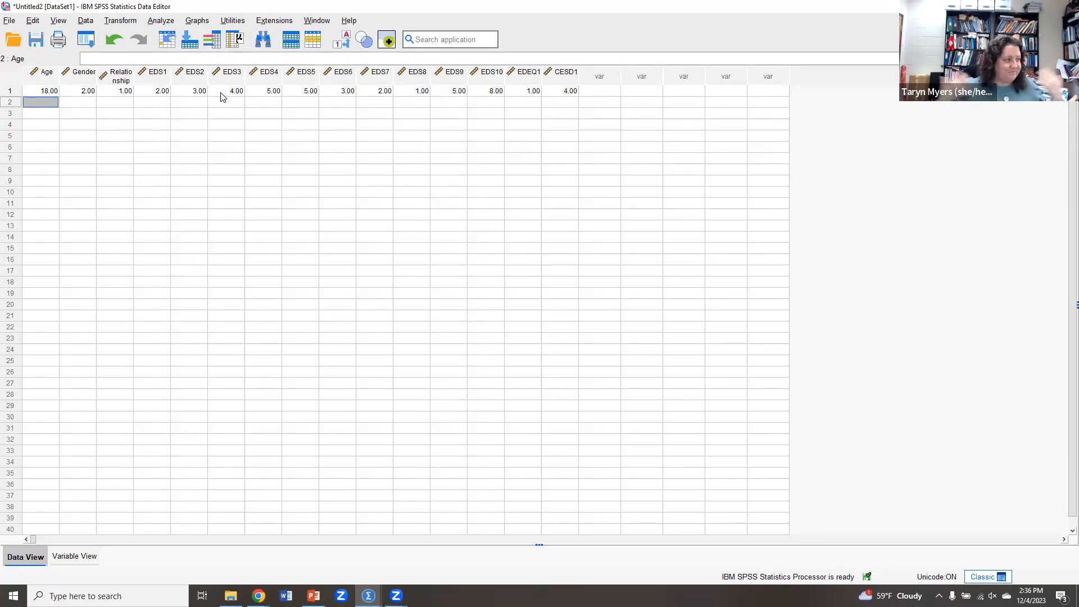
# Start the second case with Age 21, Gender 1, Relationship 2, EDS1 3, EDS2 4 and EDS3 5.
pyautogui.write('21')
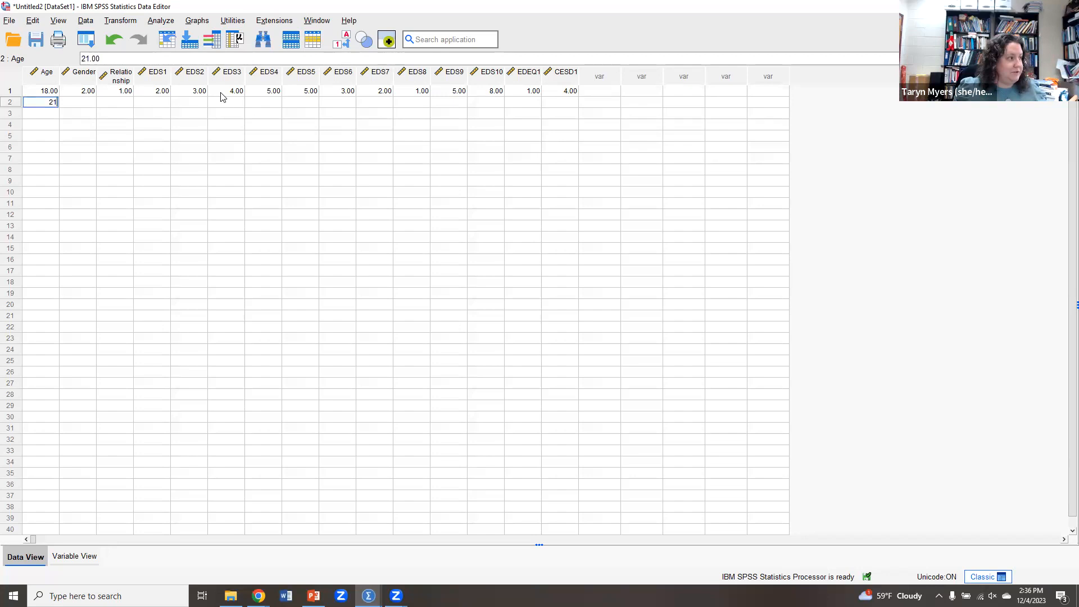
pyautogui.press('Tab')
pyautogui.write('1')
pyautogui.press('Tab')
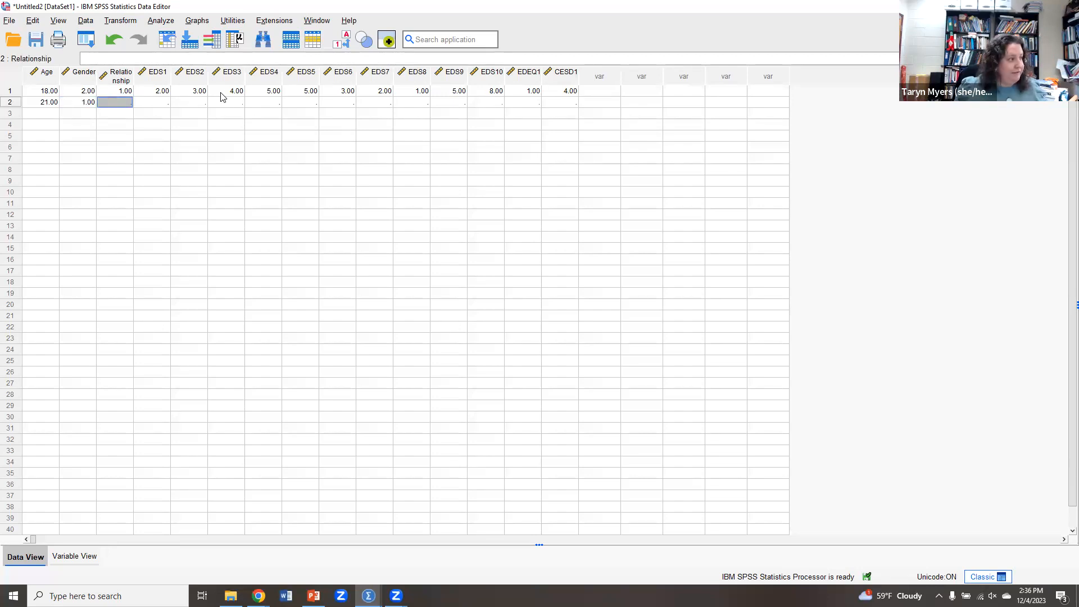
pyautogui.write('2')
pyautogui.press('Tab')
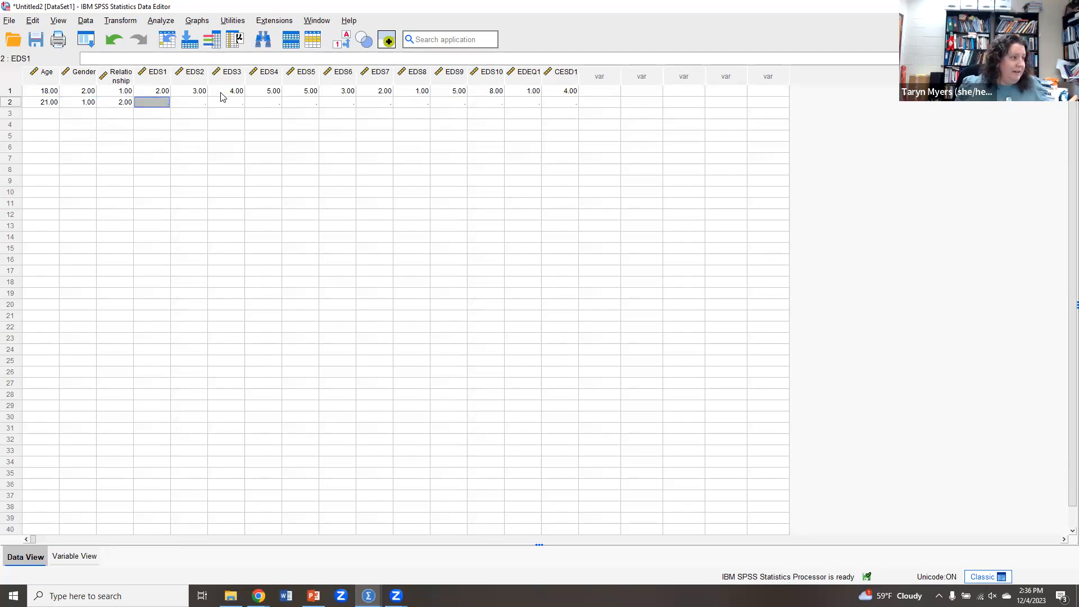
pyautogui.write('3')
pyautogui.press('Tab')
pyautogui.write('4')
pyautogui.press('Tab')
pyautogui.write('5')
pyautogui.press('Tab')
# Continue the second case with EDS4 6, EDS5 2, EDS6 3, EDS7 1 and EDS8 1.
pyautogui.write('6')
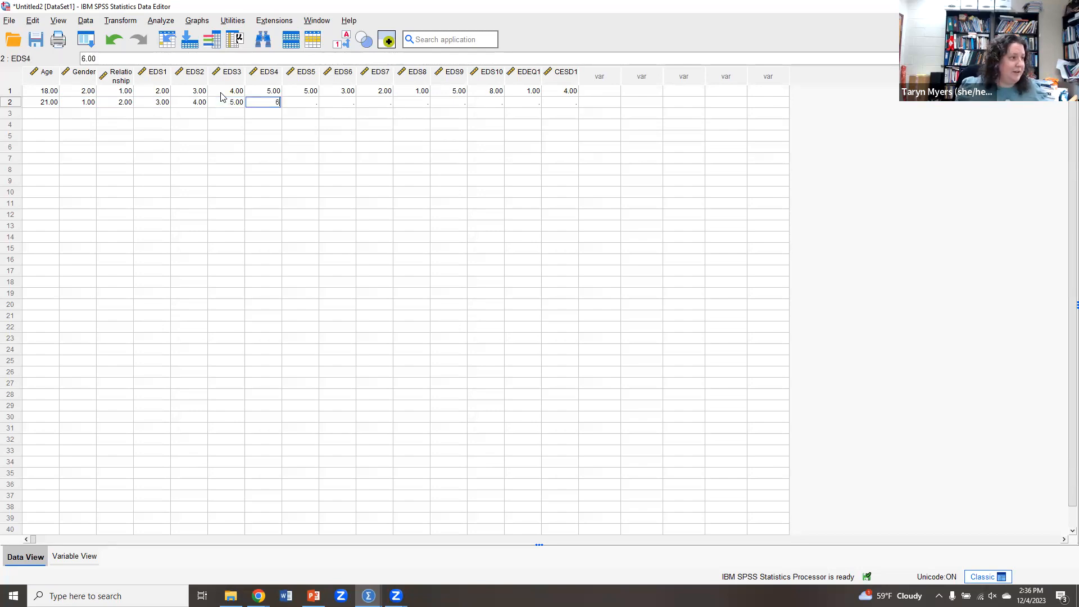
pyautogui.press('Tab')
pyautogui.write('2')
pyautogui.press('Tab')
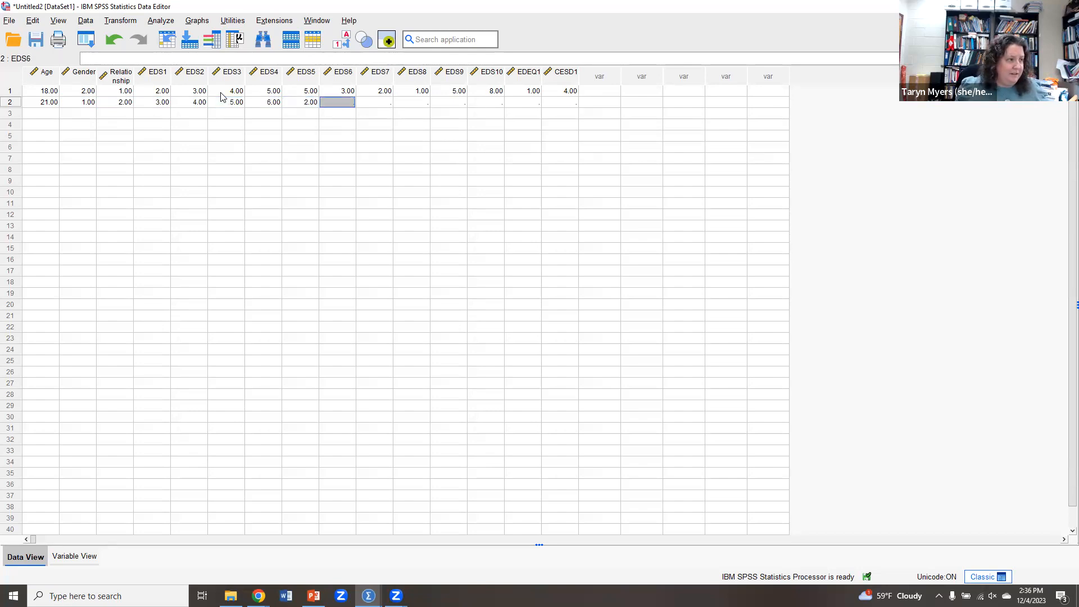
pyautogui.write('3')
pyautogui.press('Tab')
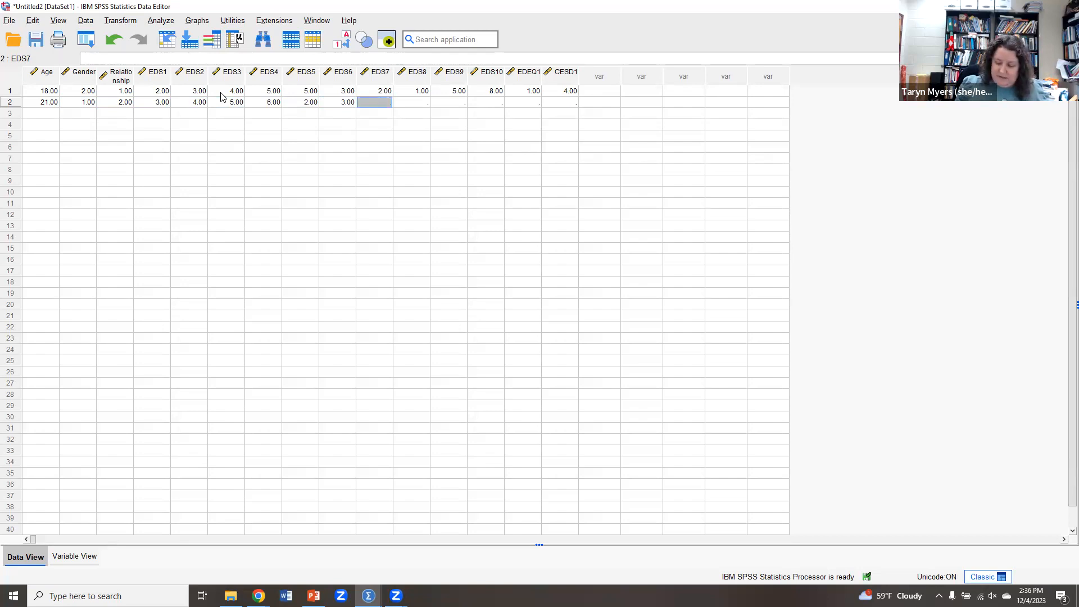
pyautogui.write('1')
pyautogui.press('Tab')
pyautogui.write('1')
pyautogui.press('Tab')
# Finish the second case with EDS9 1, EDS10 1, EDEQ1 5 and CESD1 3.
pyautogui.write('1')
pyautogui.press('Tab')
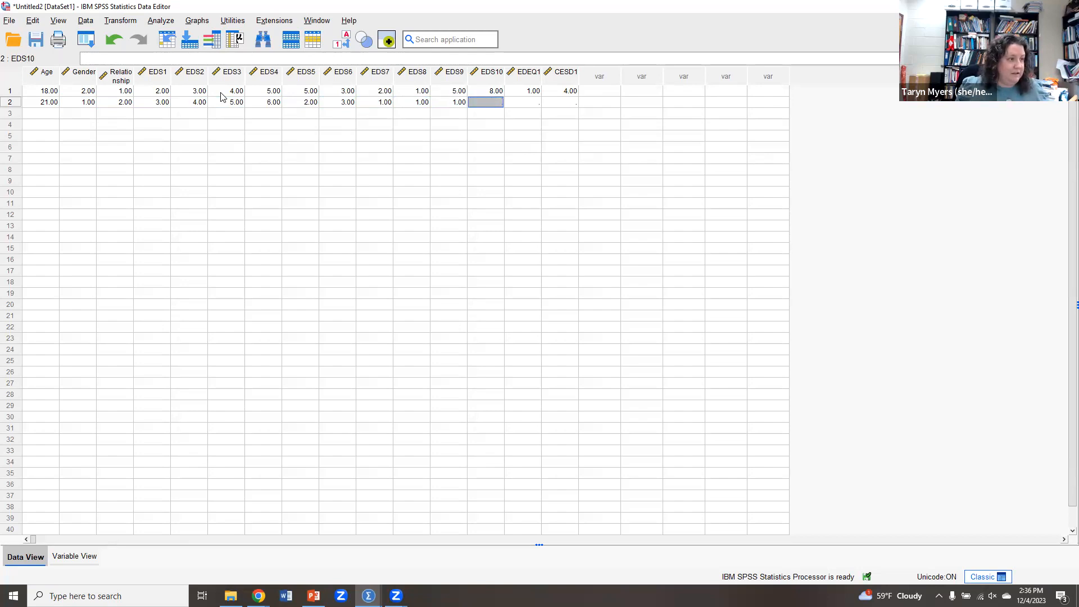
pyautogui.write('1')
pyautogui.press('Tab')
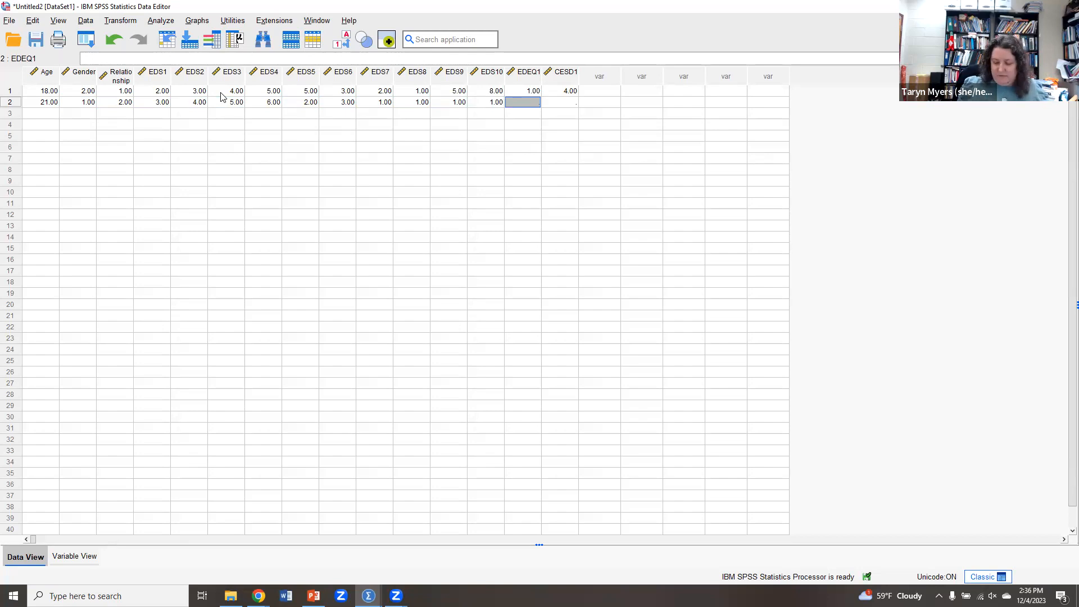
pyautogui.write('5')
pyautogui.press('Tab')
pyautogui.write('3')
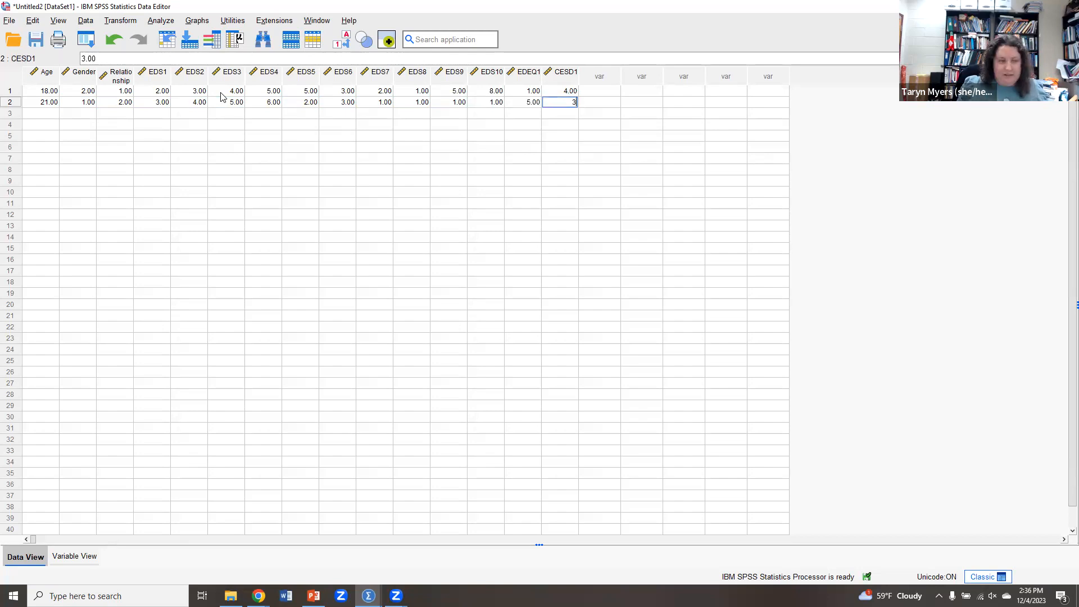
pyautogui.press('Return')
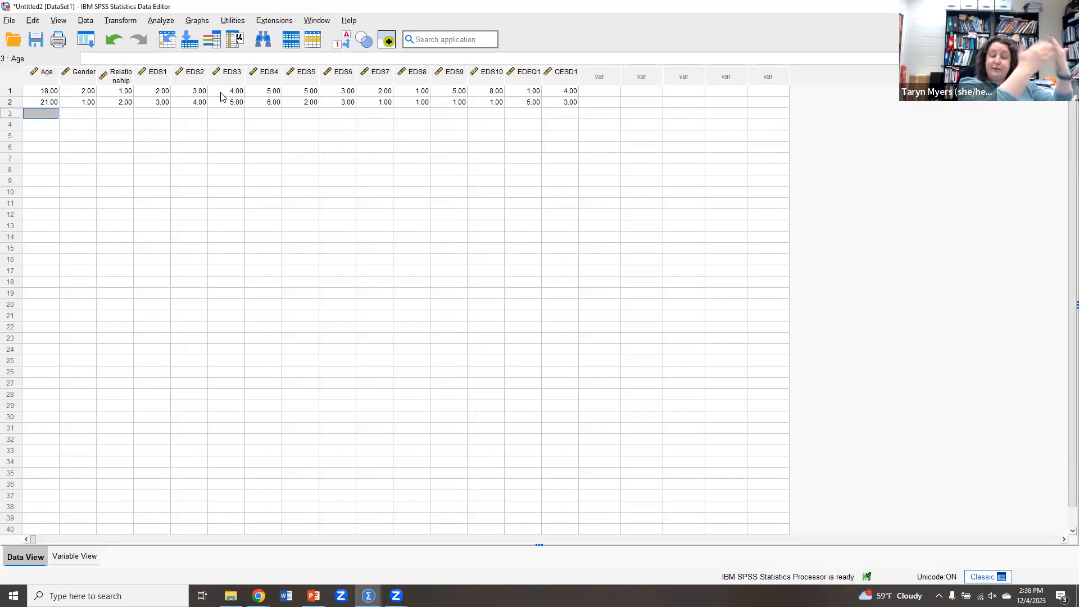